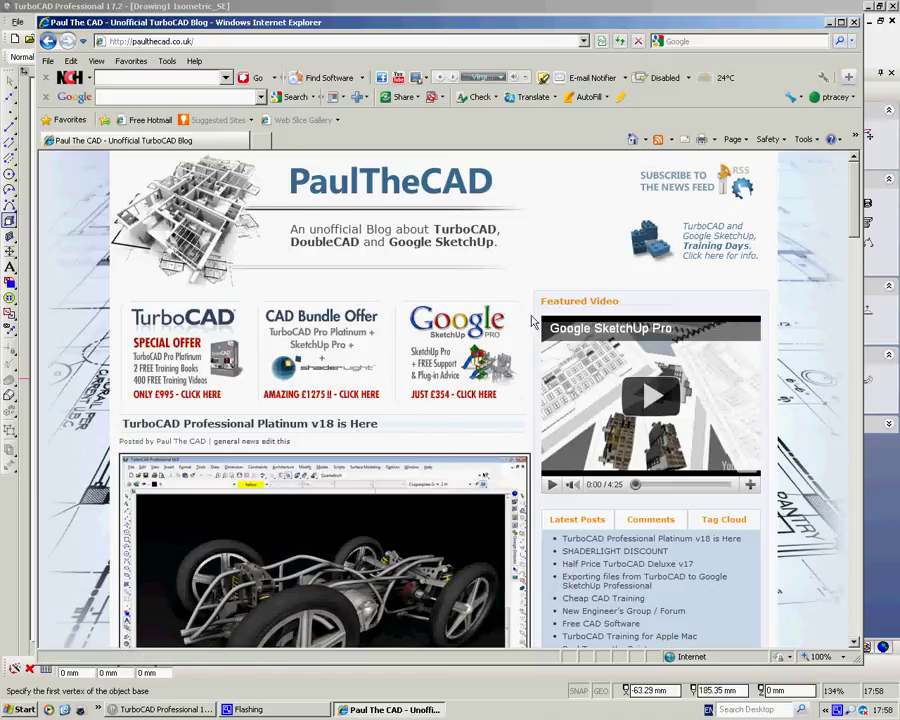
Step: Scroll through the blog's first page and move to page 2 of older posts
scroll(408, 426, down, 8)
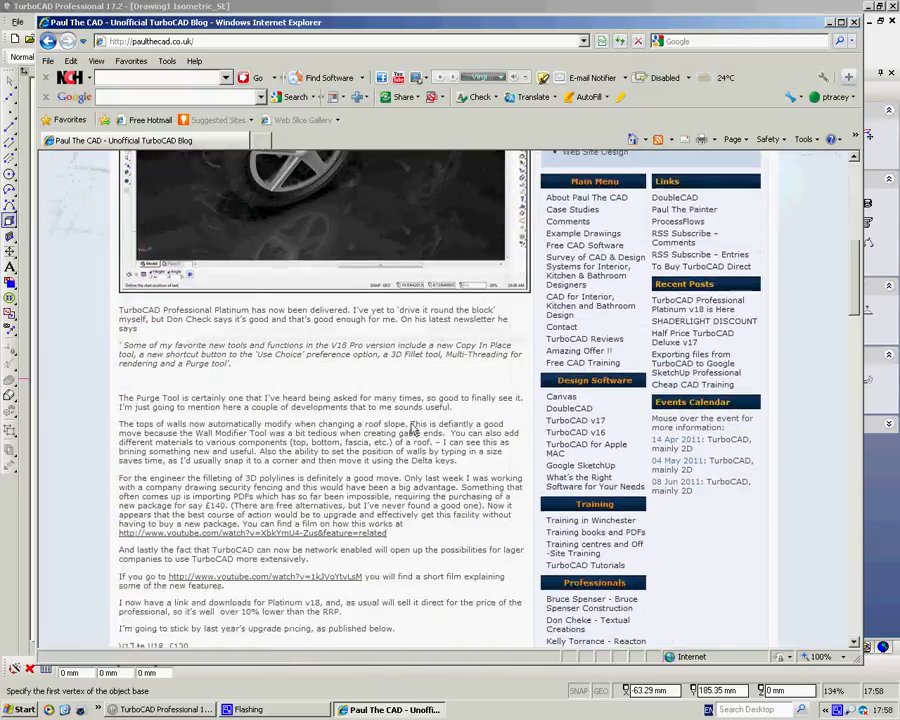
scroll(414, 428, down, 20)
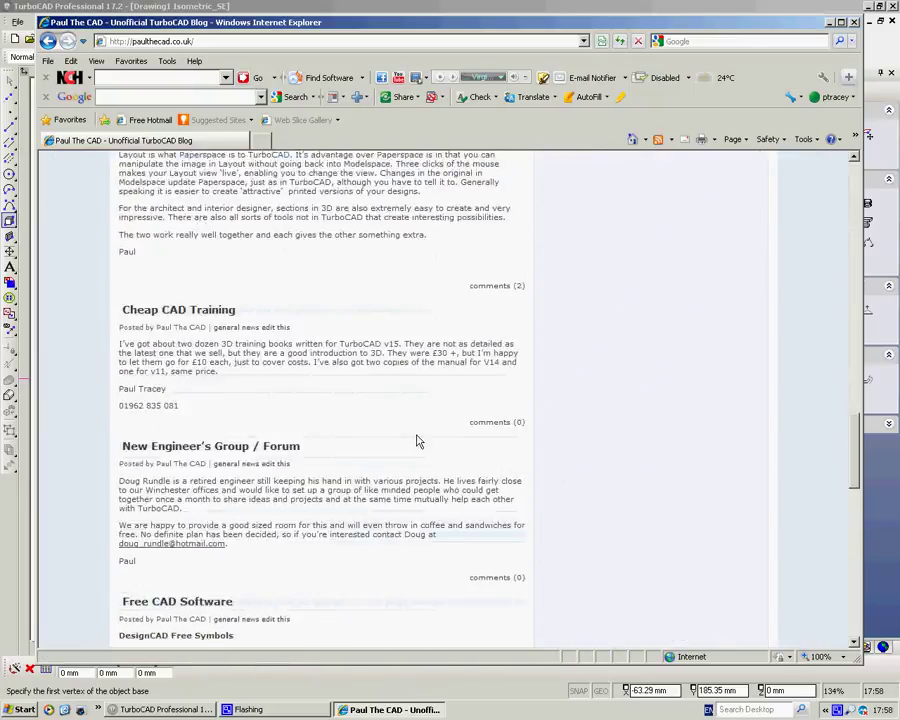
scroll(418, 438, down, 11)
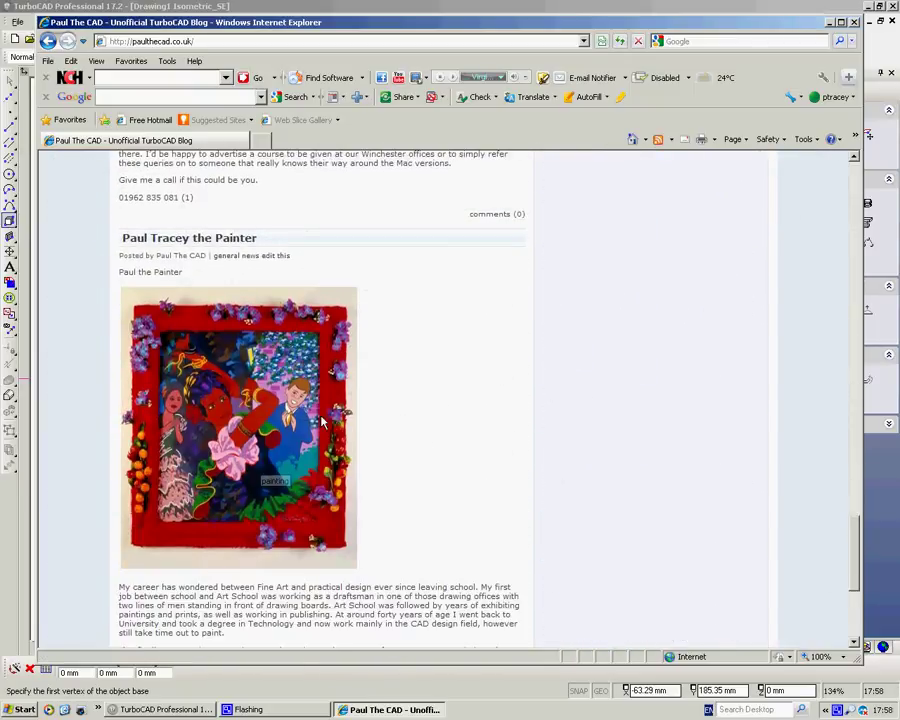
scroll(257, 428, down, 4)
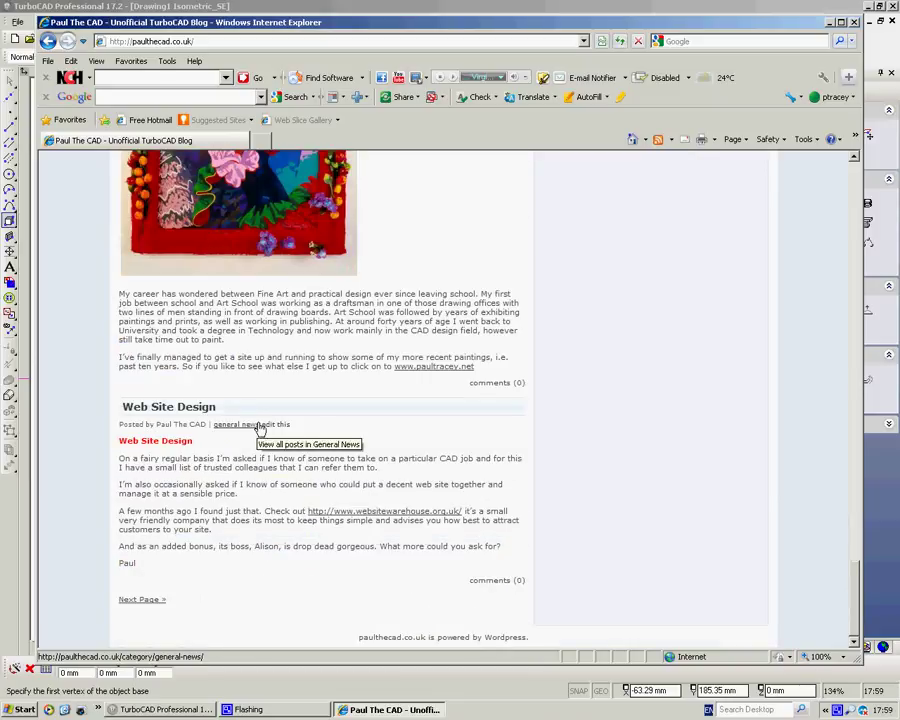
click(149, 602)
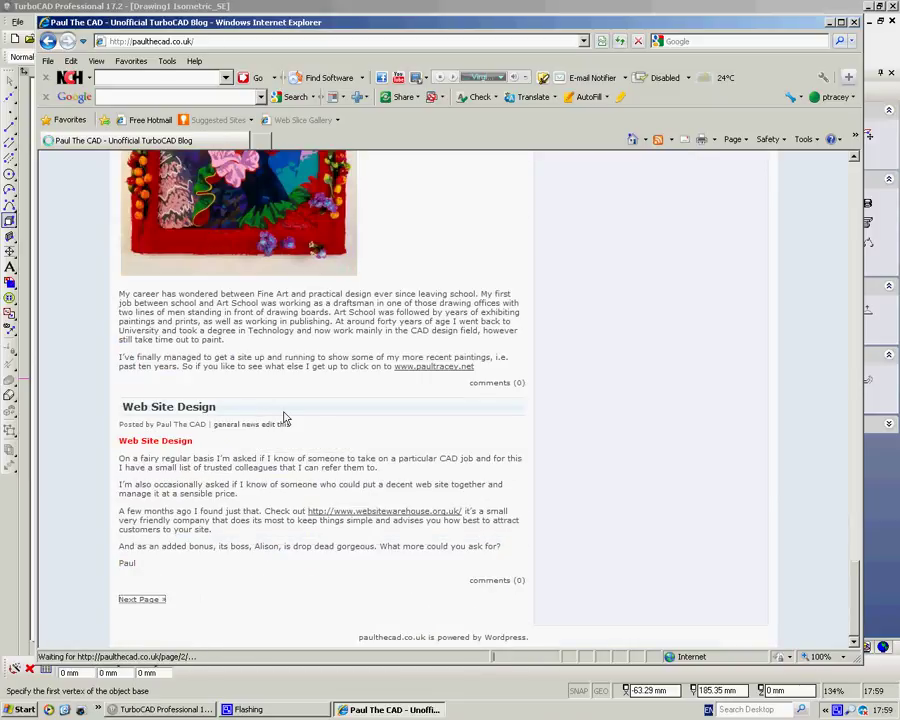
Step: Advance to blog page 3 and scroll to the 'Importing New Free Materials' post
scroll(320, 385, down, 10)
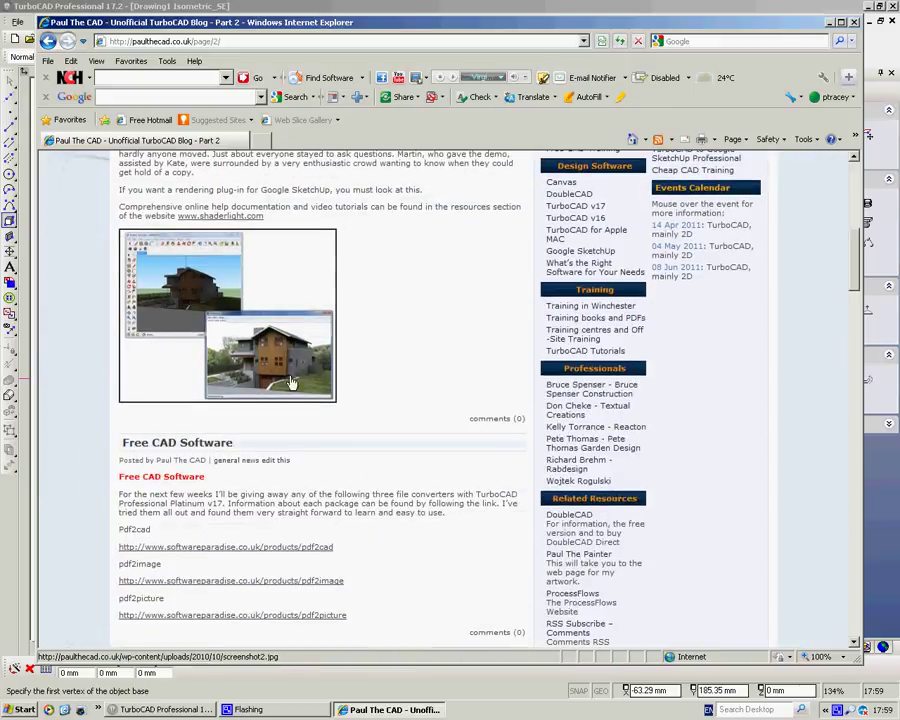
scroll(281, 339, down, 12)
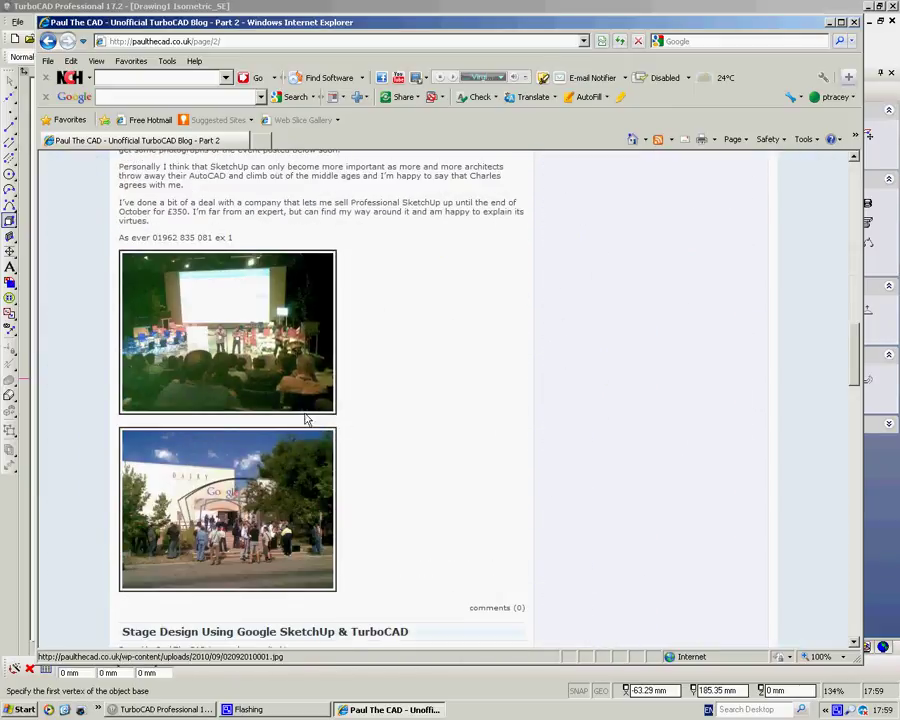
scroll(270, 419, down, 12)
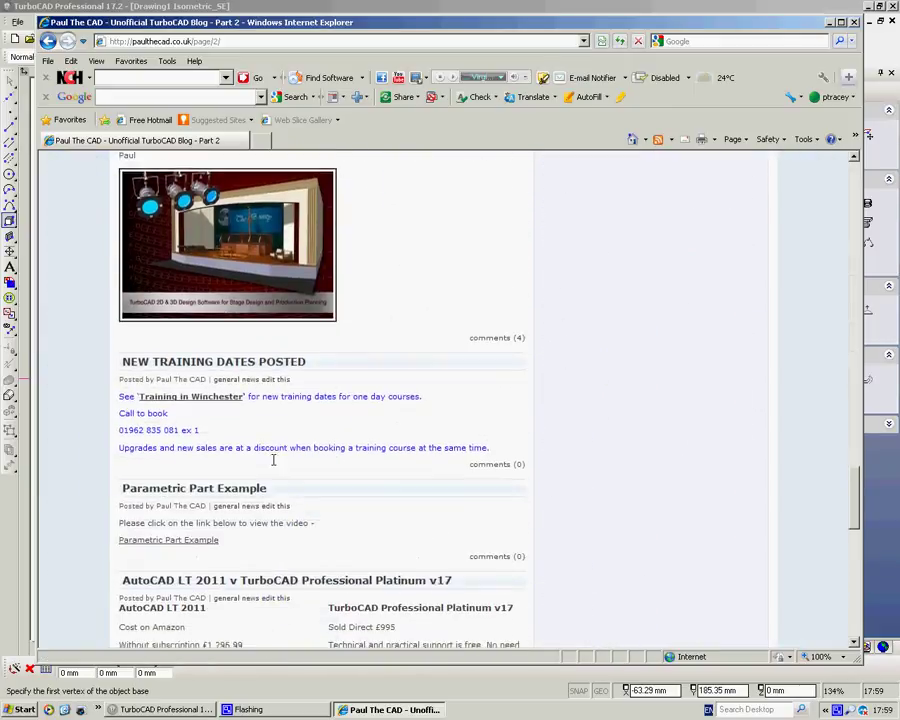
scroll(280, 497, down, 5)
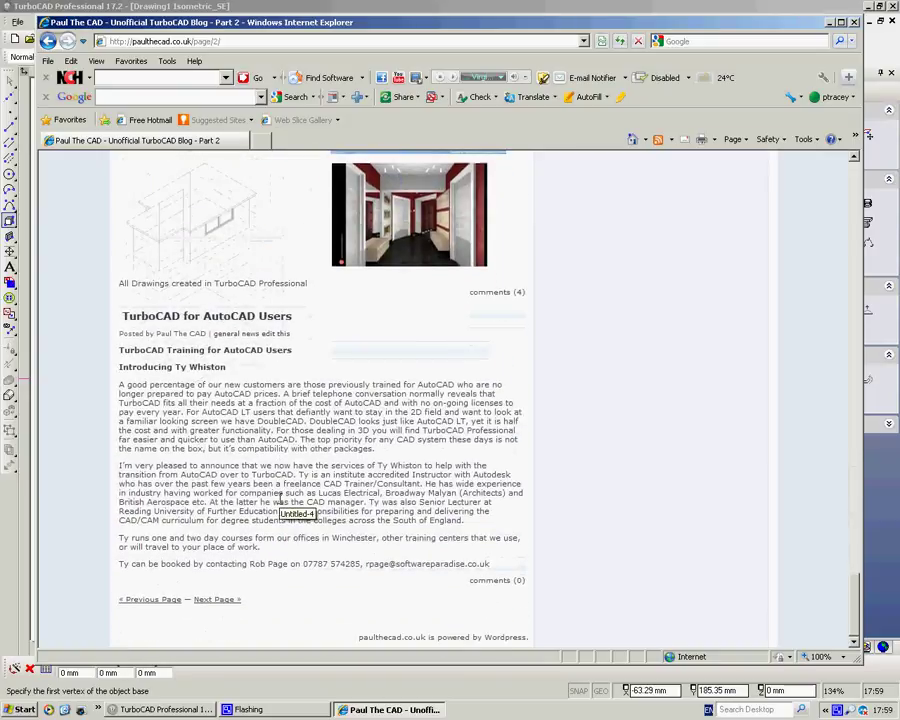
click(217, 600)
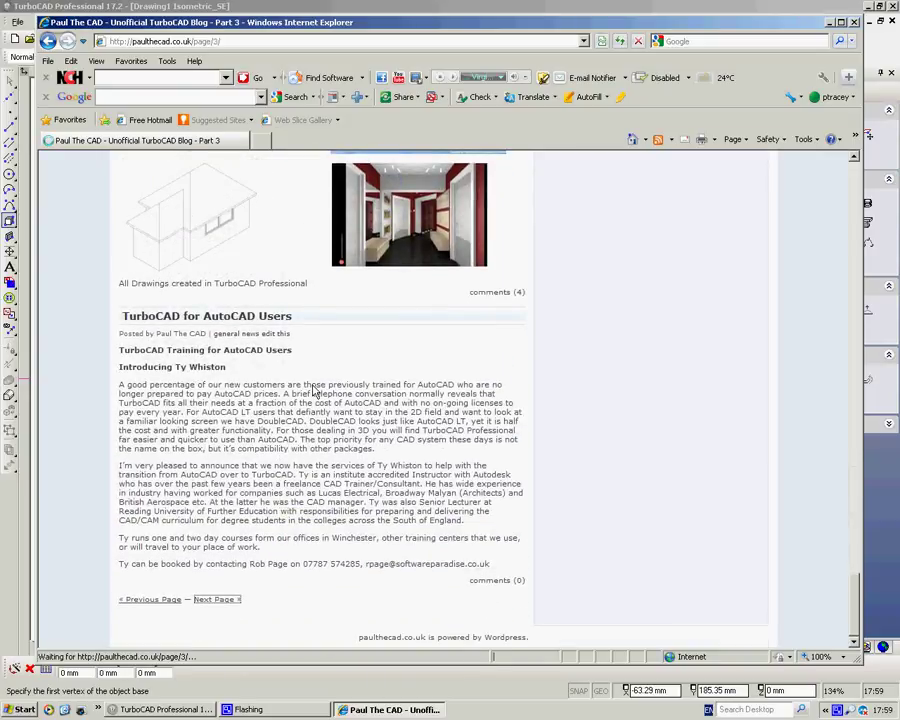
scroll(311, 396, down, 10)
scroll(311, 396, down, 10)
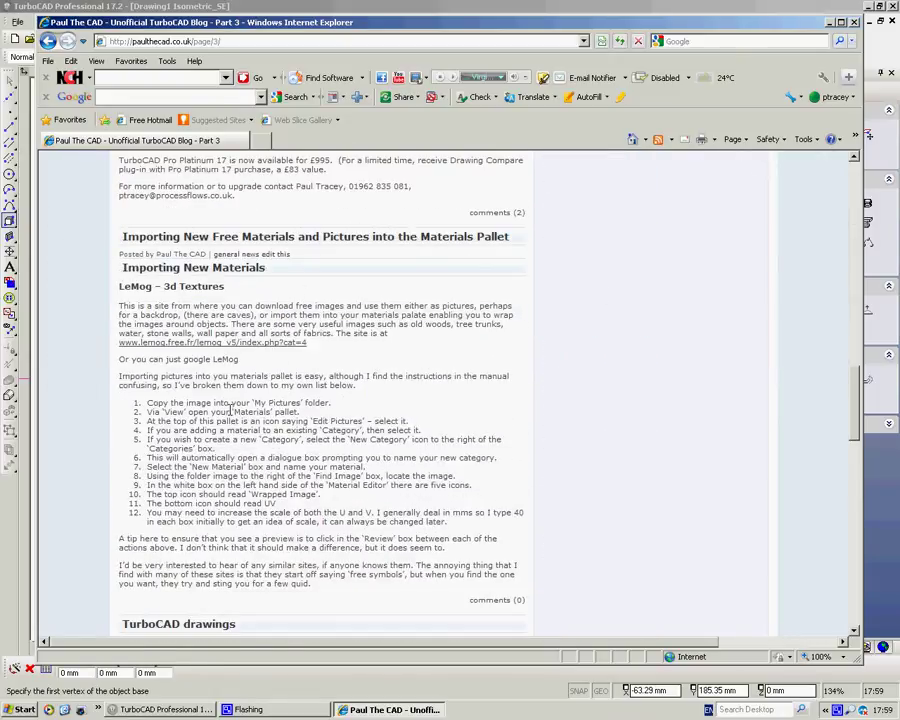
Step: Follow the lemog link to the LeMog 3dTextures home page
click(188, 344)
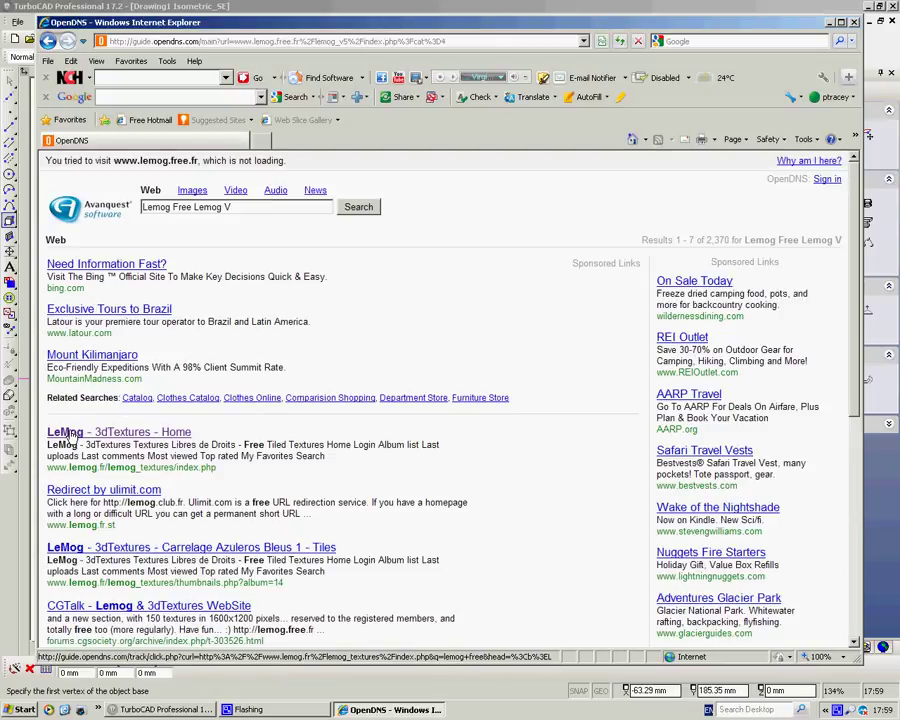
click(70, 433)
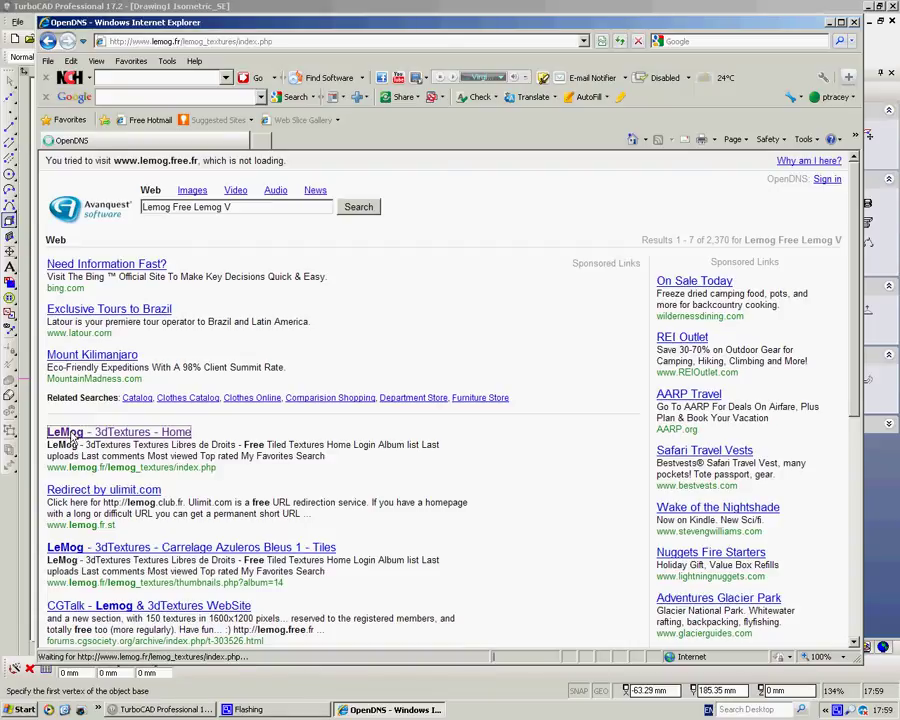
scroll(378, 392, down, 3)
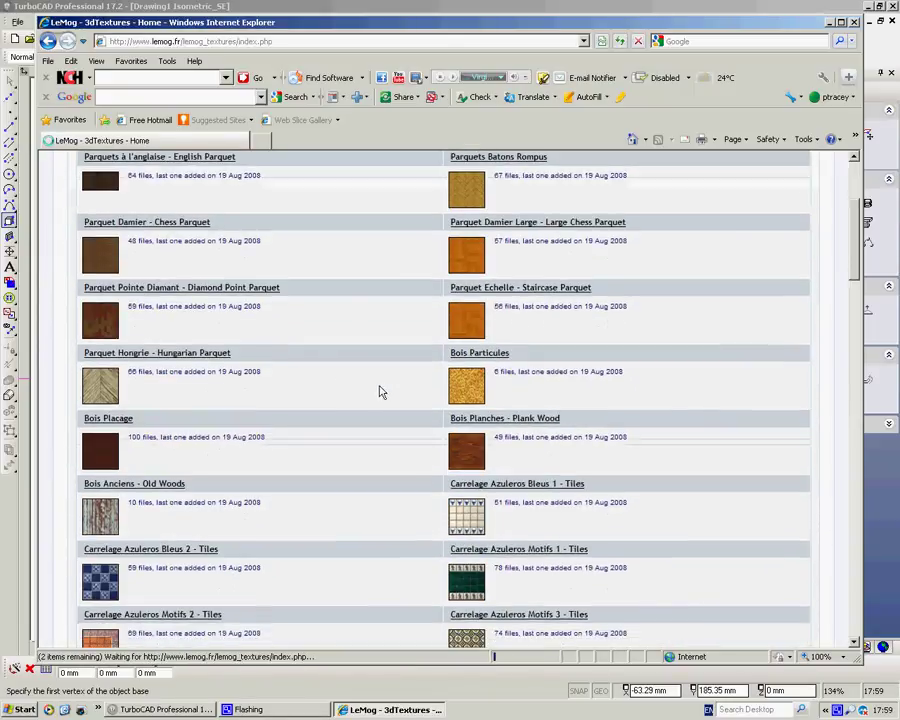
scroll(406, 306, up, 3)
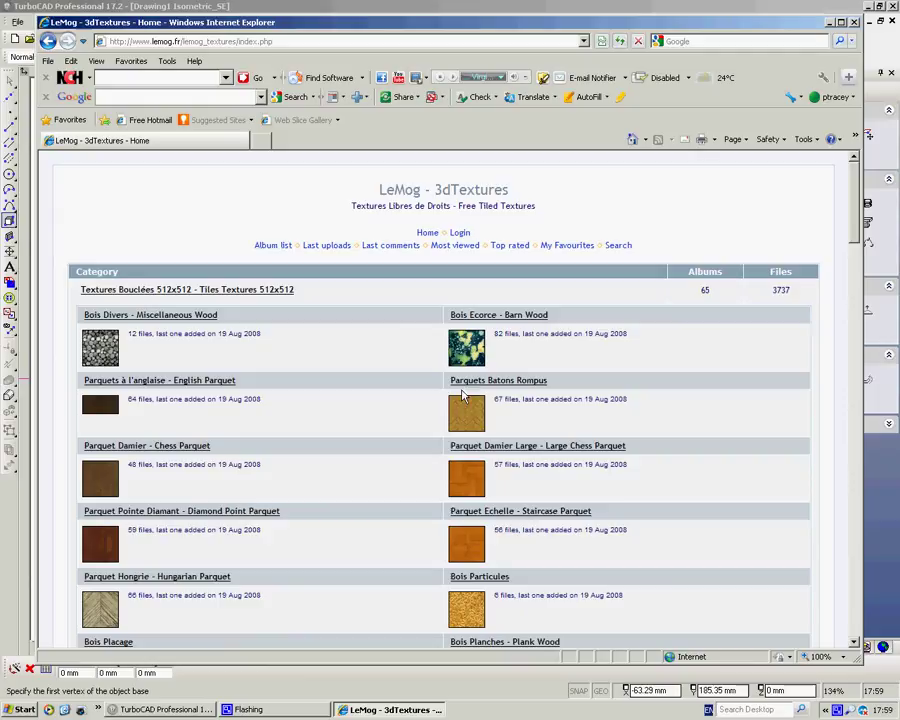
Step: Browse the Large Chess Parquet album, then return to the category list
click(462, 487)
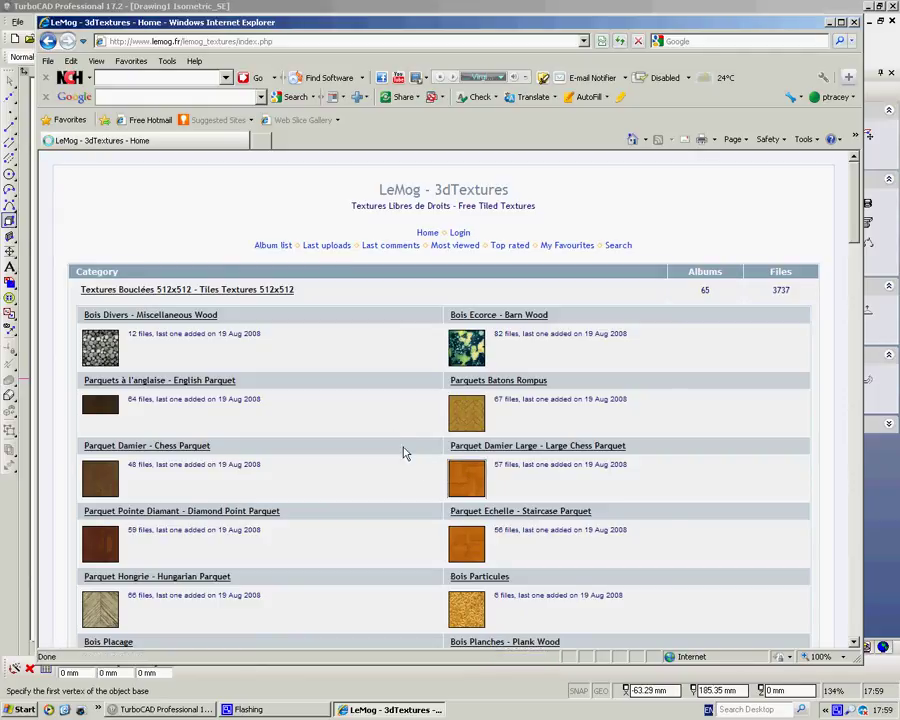
scroll(396, 412, down, 6)
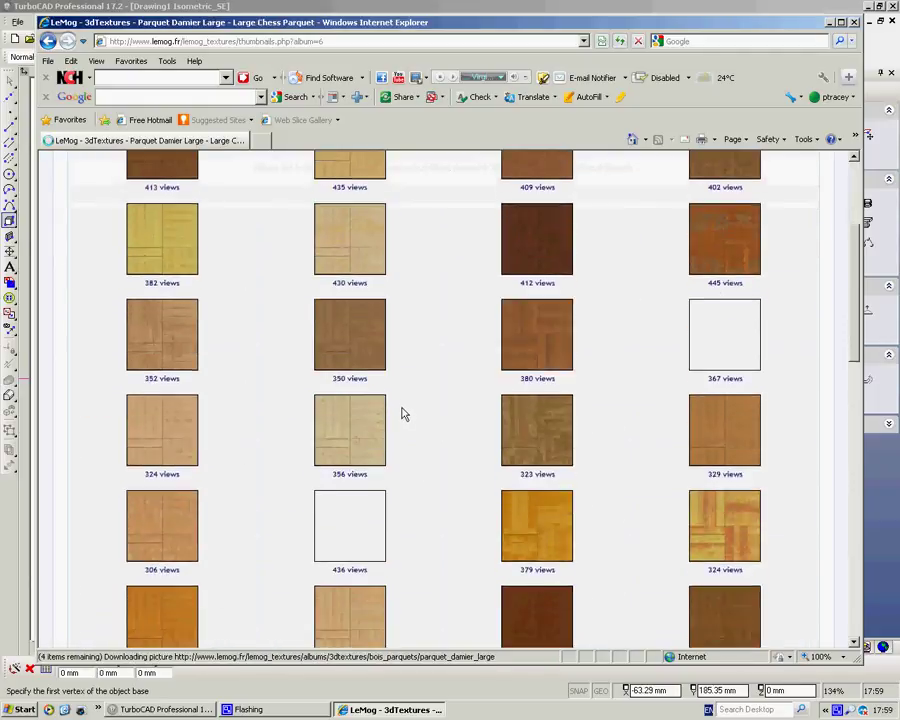
scroll(406, 411, down, 8)
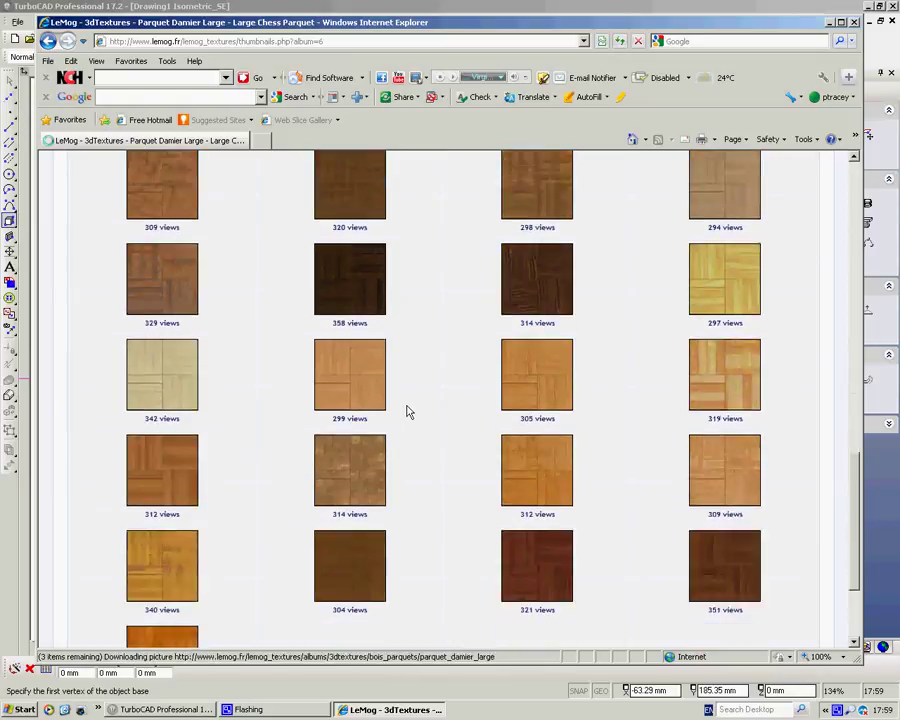
scroll(403, 410, up, 10)
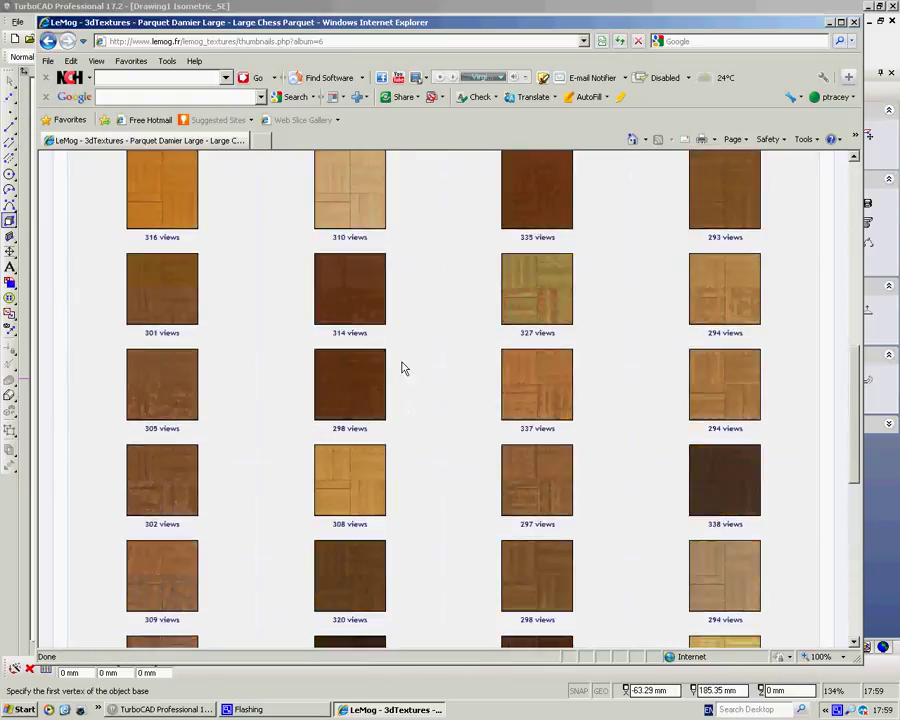
click(48, 41)
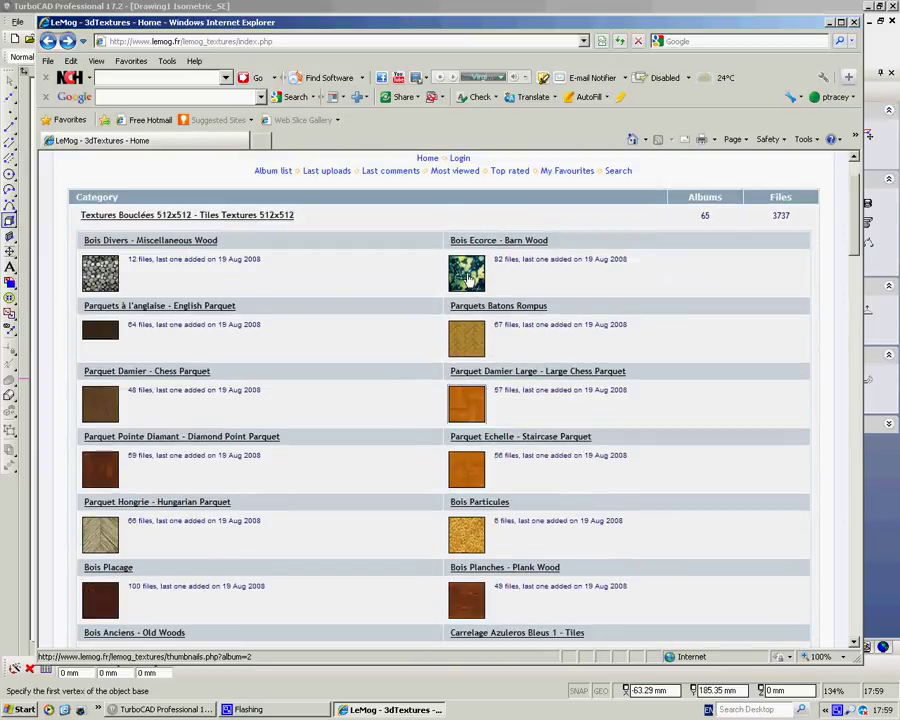
click(467, 275)
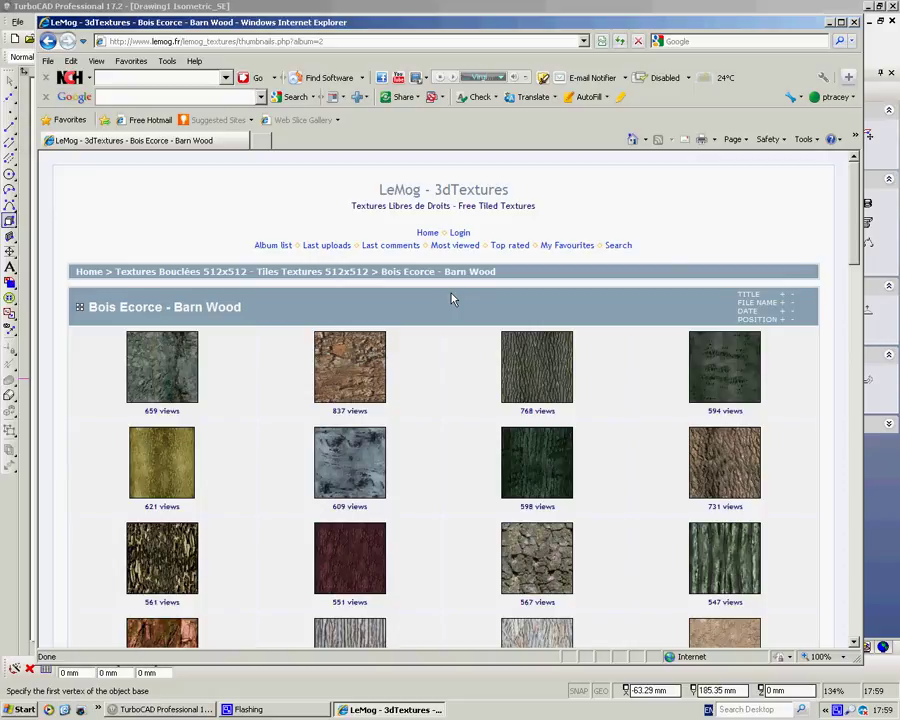
scroll(452, 300, down, 5)
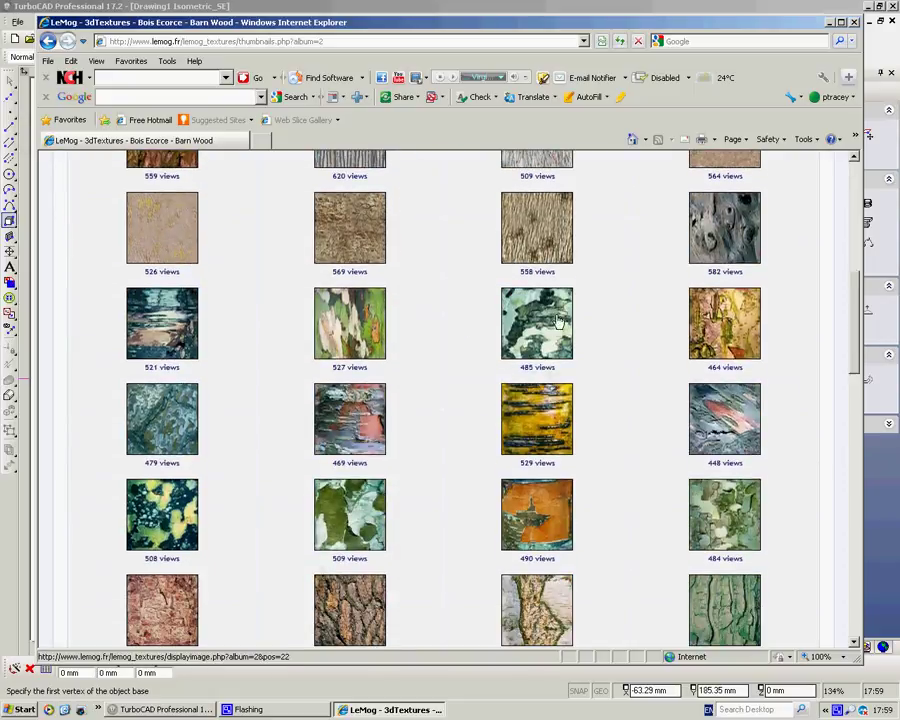
click(351, 327)
scroll(390, 373, down, 1)
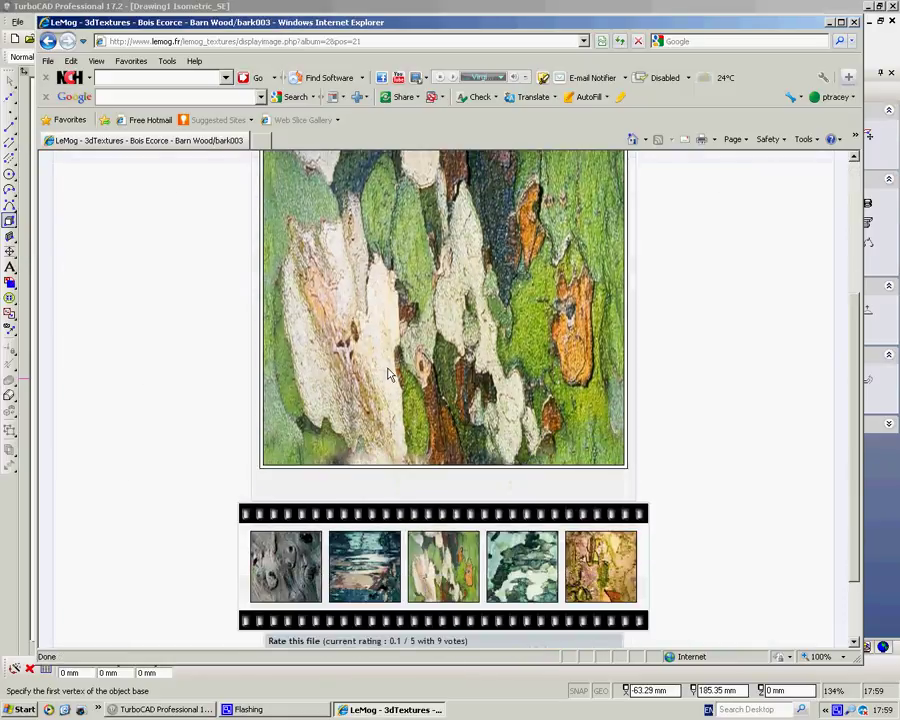
scroll(390, 372, up, 3)
click(47, 41)
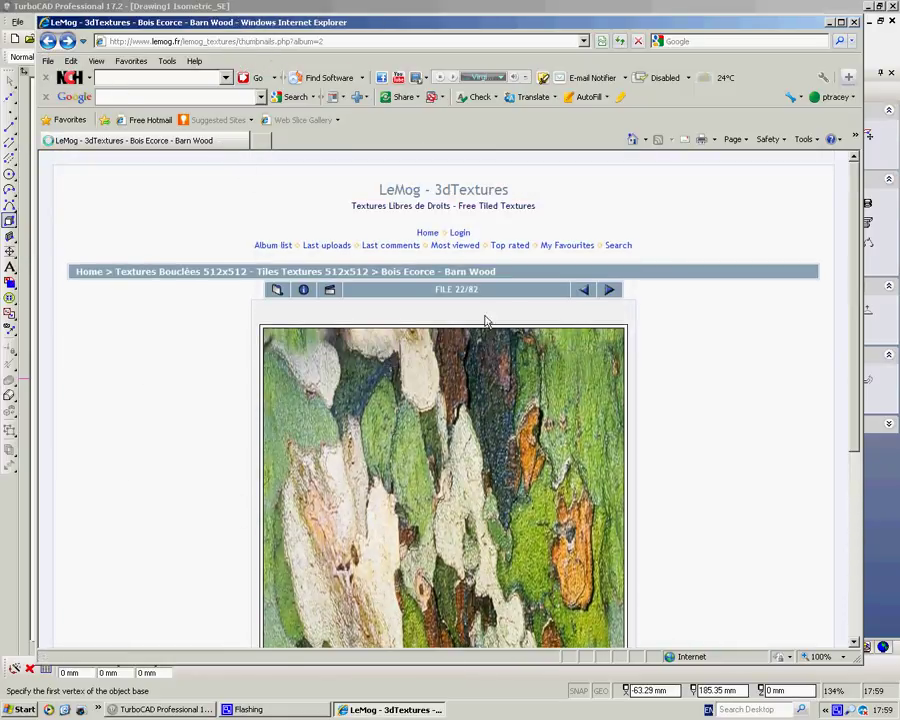
scroll(418, 384, down, 3)
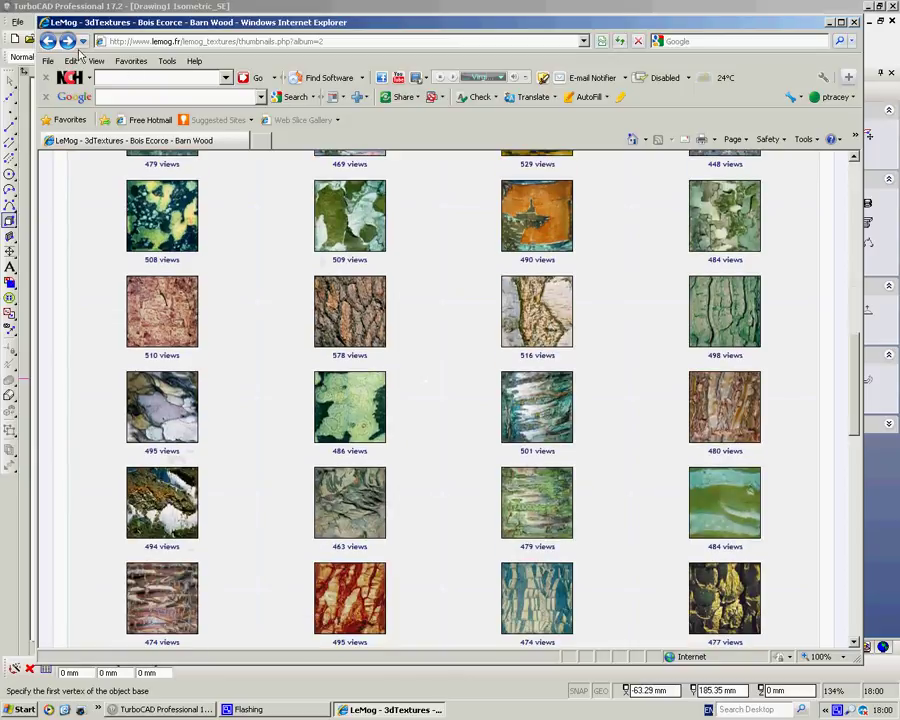
click(47, 41)
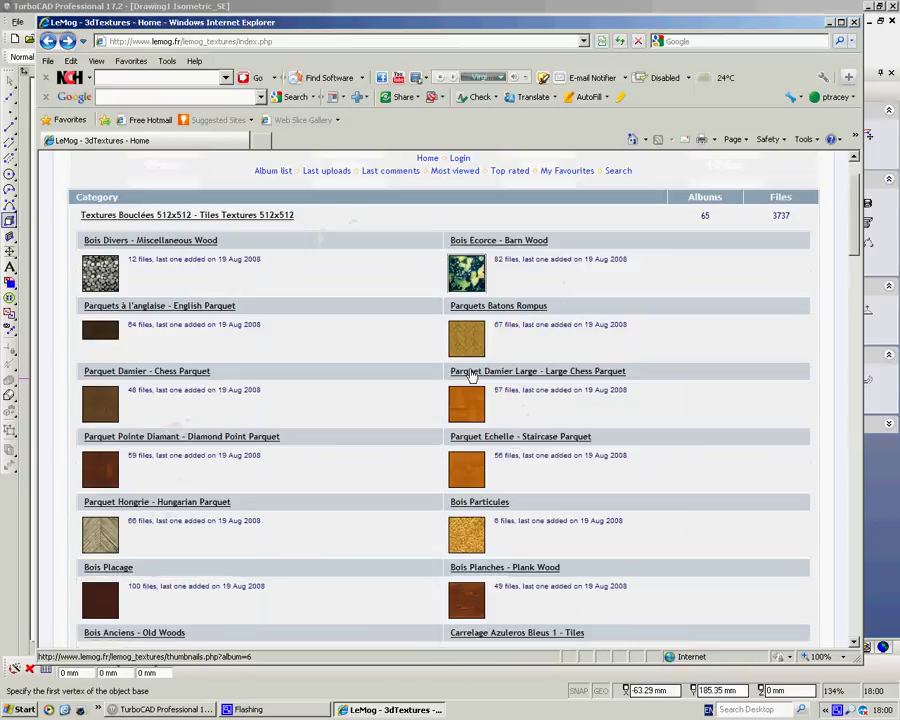
scroll(470, 374, down, 6)
scroll(400, 360, down, 5)
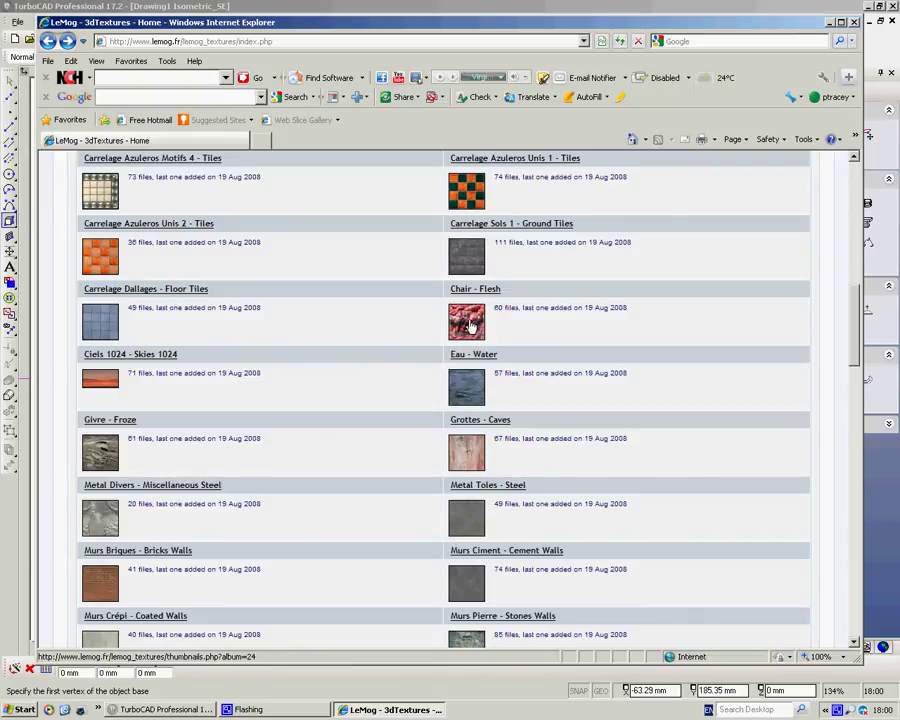
Step: Open the Chair - Flesh texture album and scroll its thumbnails
click(470, 326)
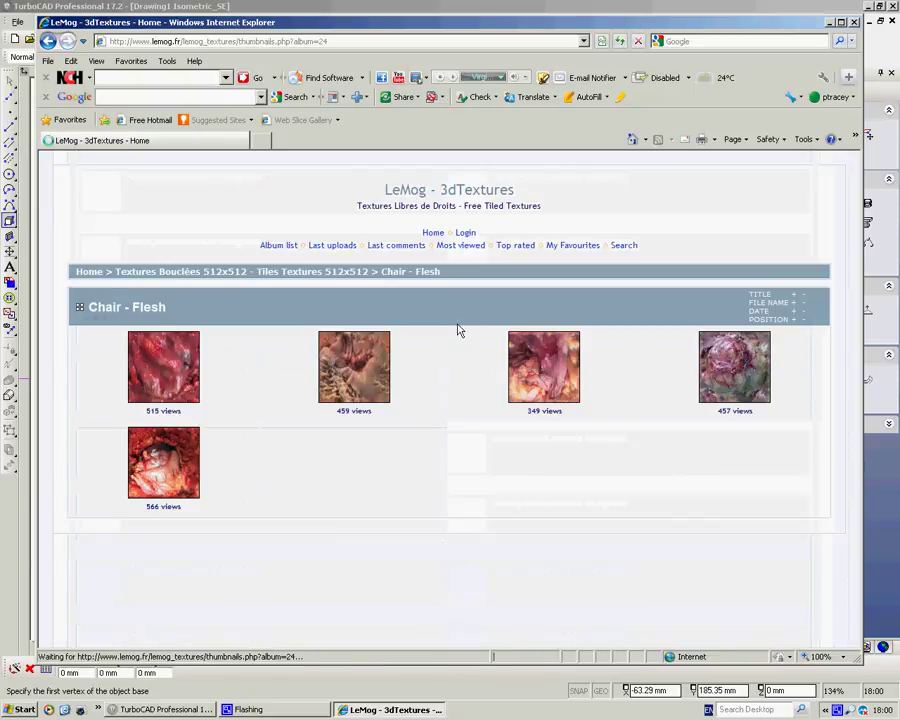
scroll(442, 358, down, 5)
scroll(447, 363, down, 5)
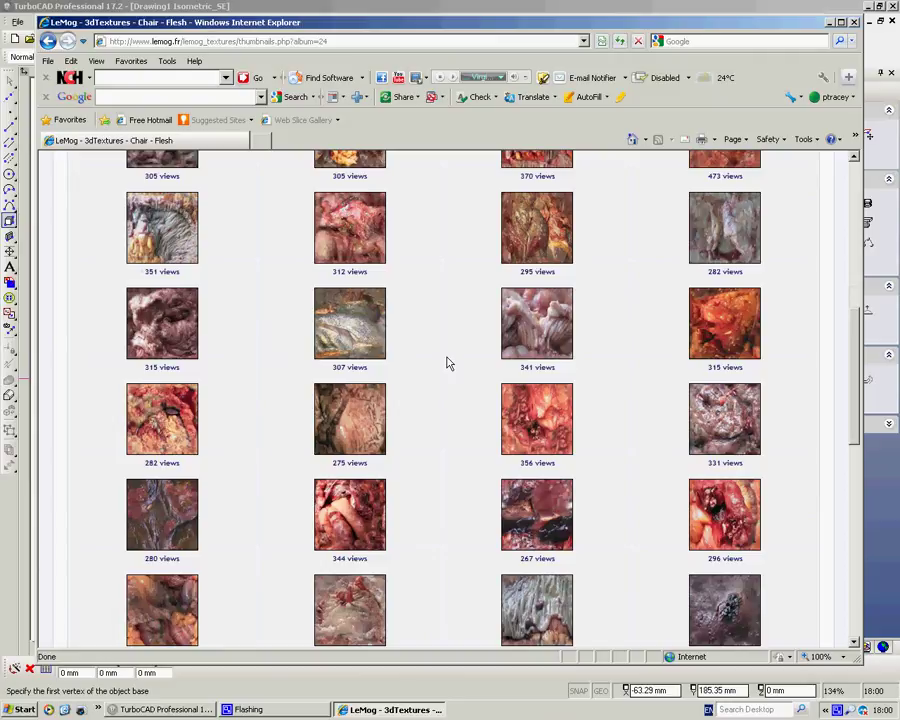
Step: View the flesh027 texture full size, then return to the thumbnails page's bottom
click(533, 279)
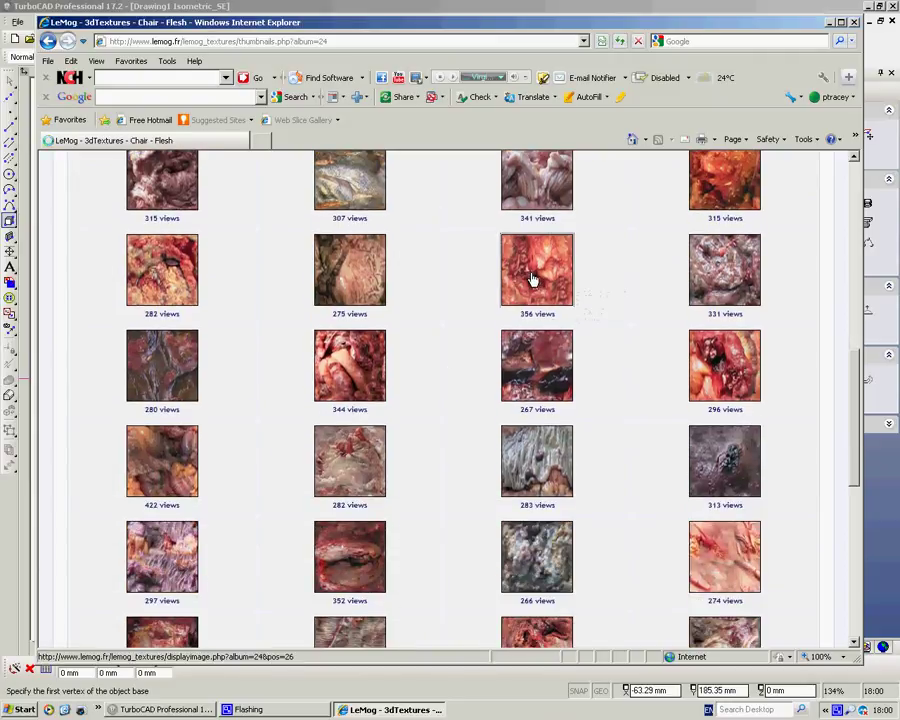
scroll(433, 373, down, 5)
scroll(433, 373, up, 3)
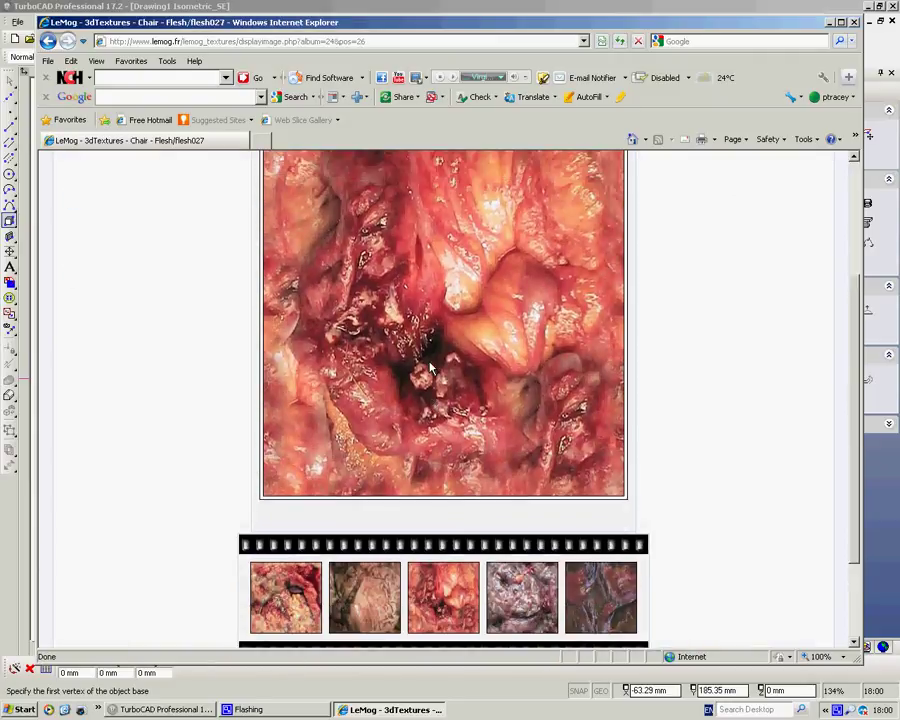
click(47, 42)
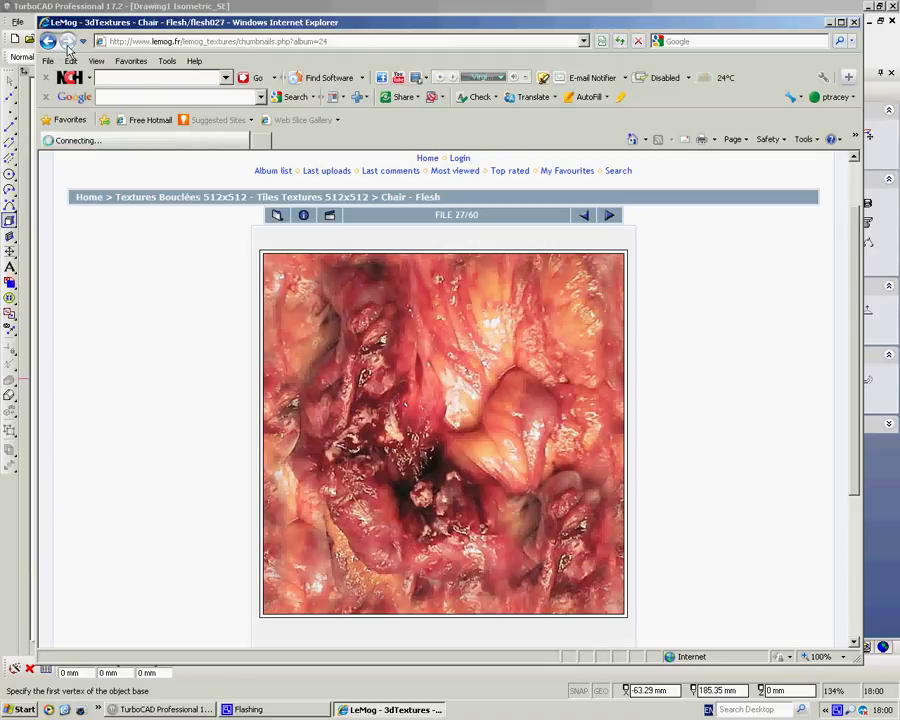
scroll(480, 420, down, 10)
scroll(479, 410, down, 5)
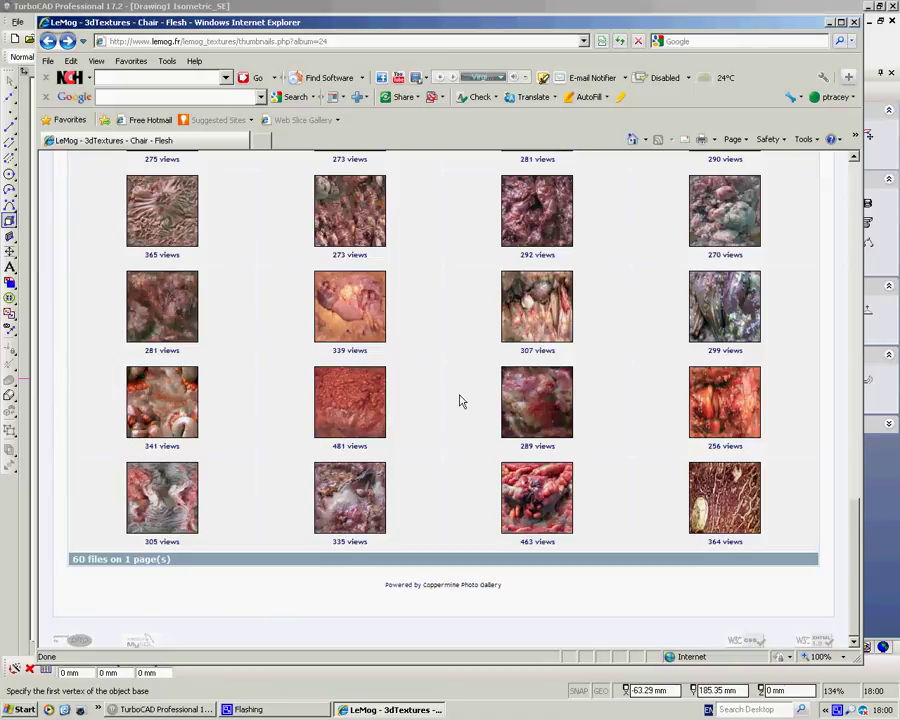
Step: Return to the 3dTextures home index and open the Carrelage Azuleros Unis 1 - Tiles album
click(44, 40)
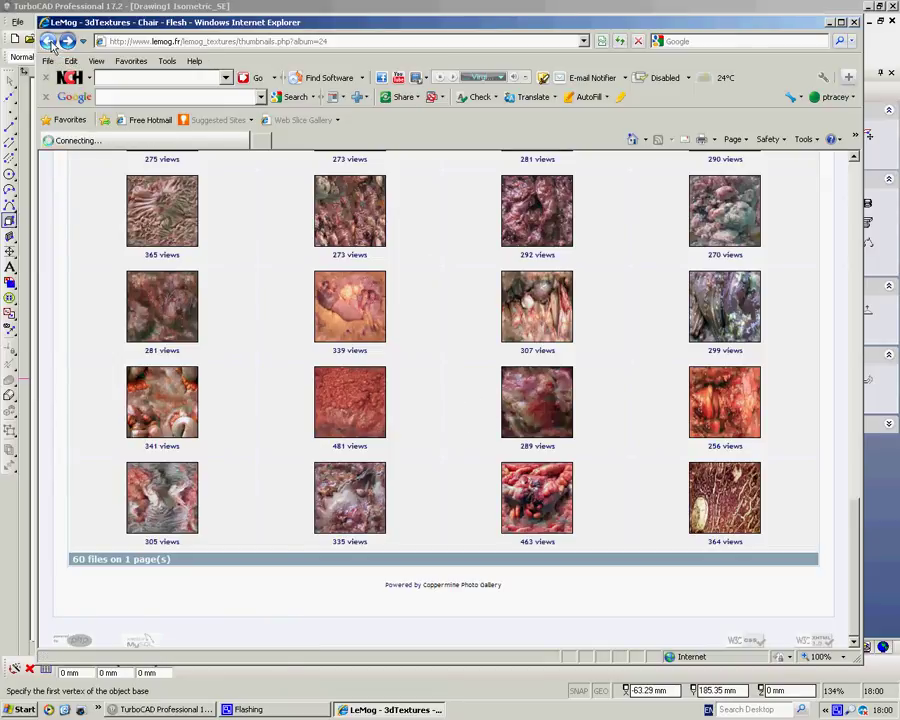
scroll(395, 334, down, 3)
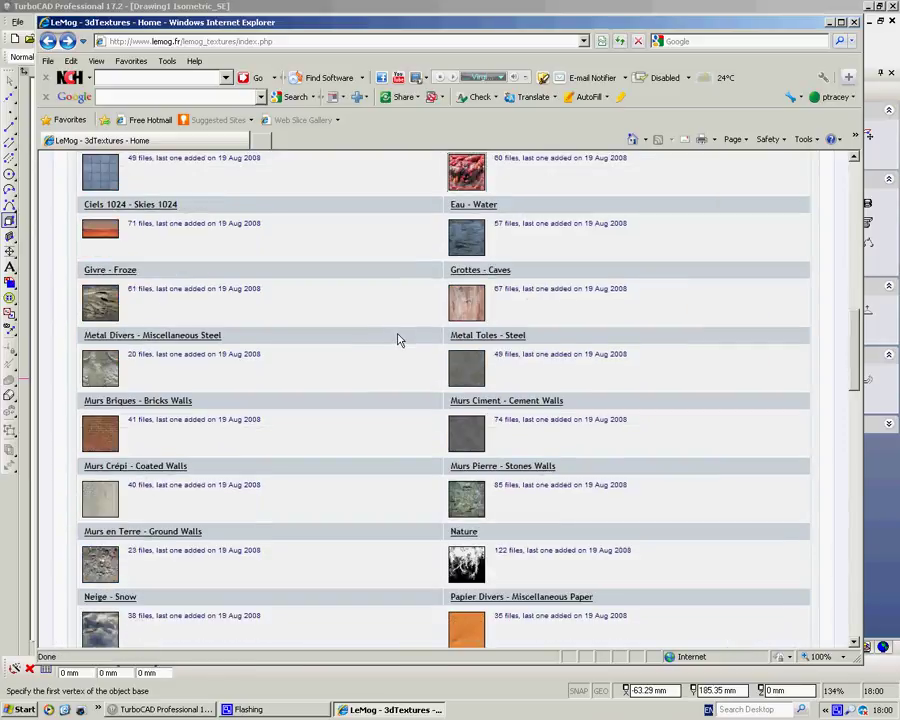
scroll(398, 340, up, 6)
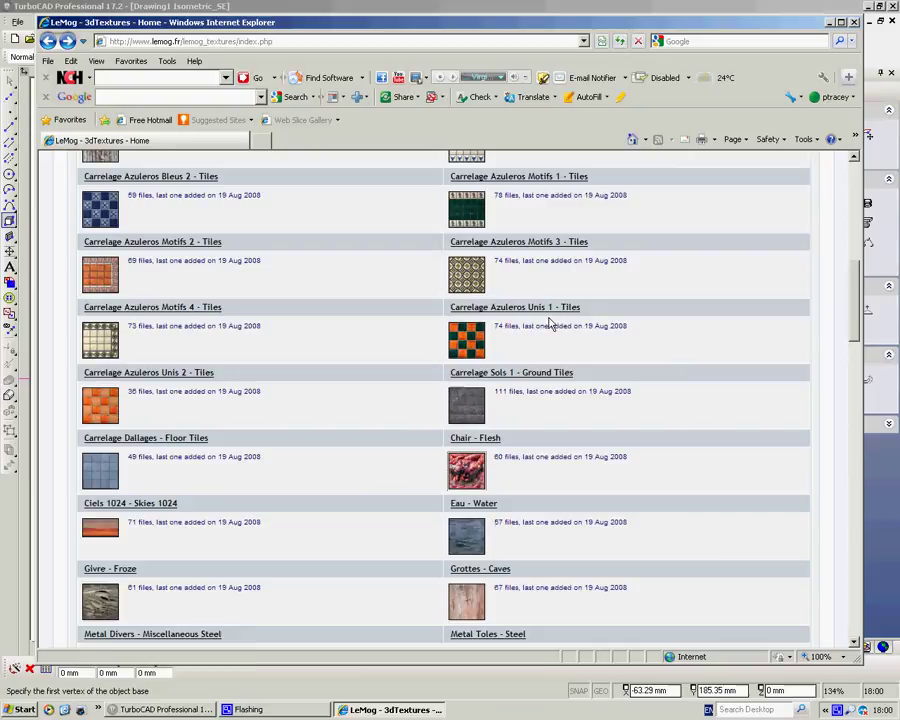
click(469, 345)
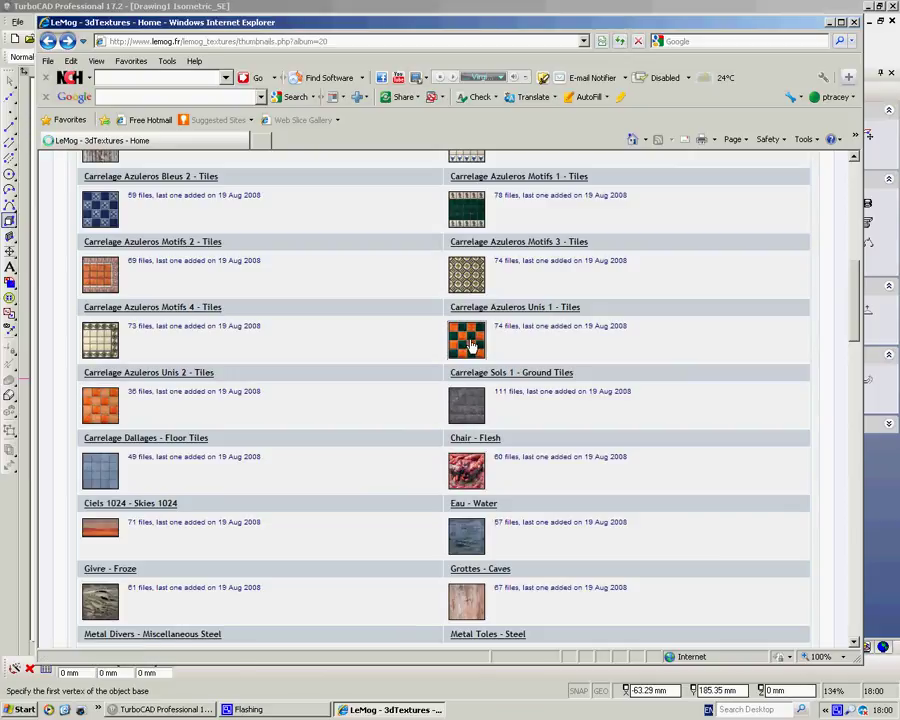
scroll(394, 378, down, 3)
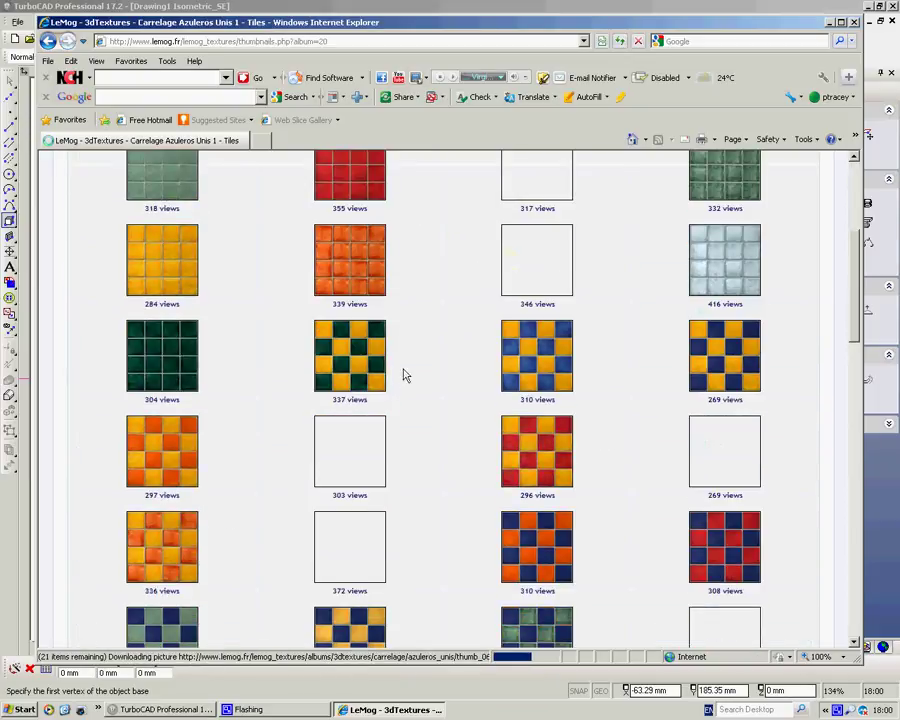
scroll(410, 375, down, 2)
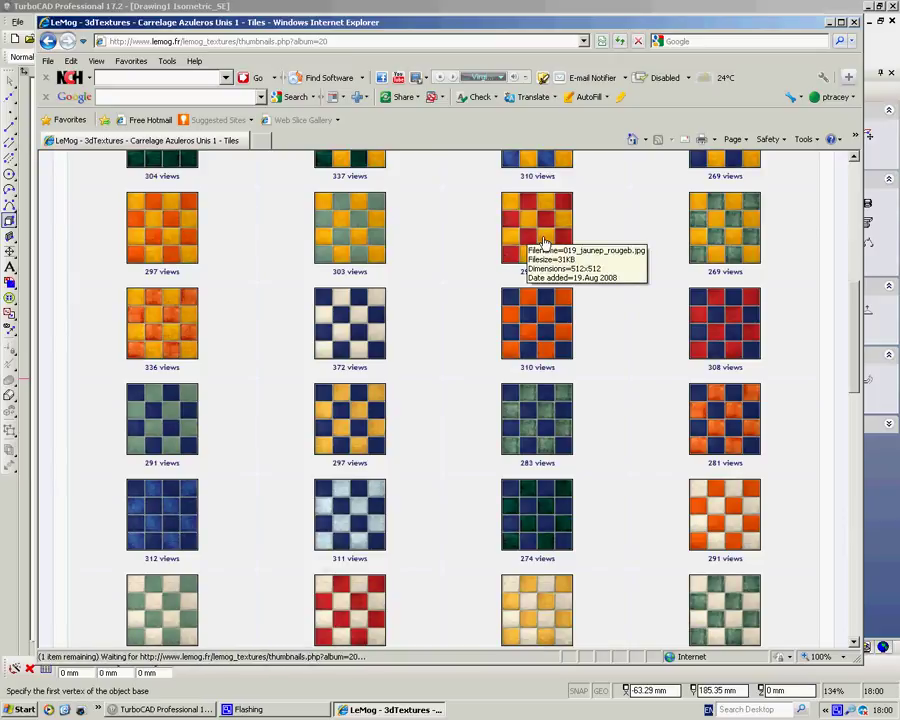
Step: View the red-and-yellow 019 jaunep rougeb tile at full size
click(545, 243)
scroll(418, 366, down, 2)
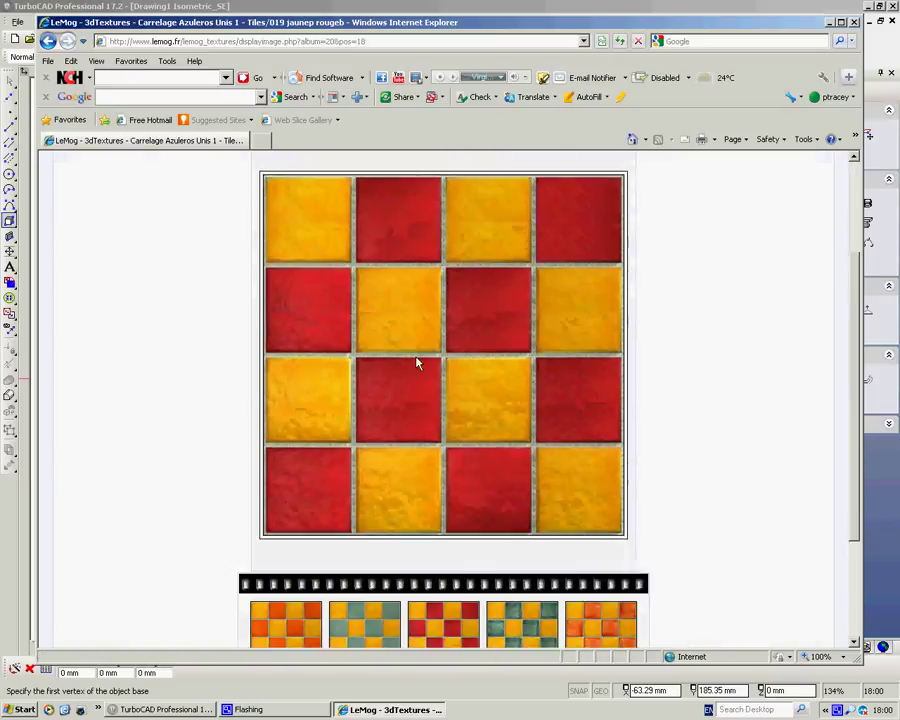
scroll(418, 364, down, 2)
scroll(418, 358, up, 2)
Step: Save the tile image as JPEG 'tile red and yellow' in Films, then minimize the browser
right_click(411, 311)
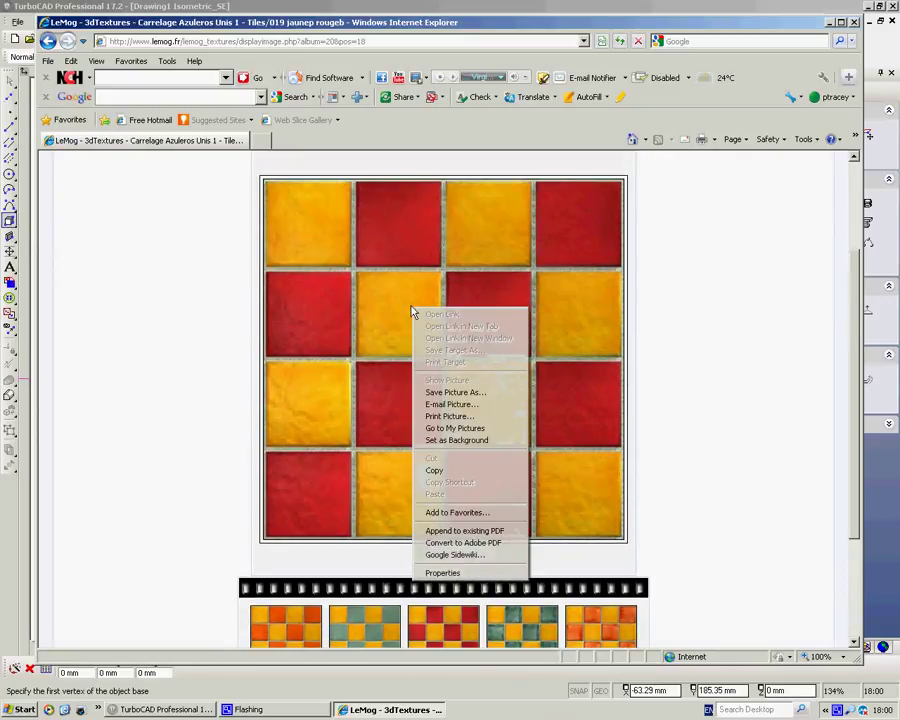
click(452, 393)
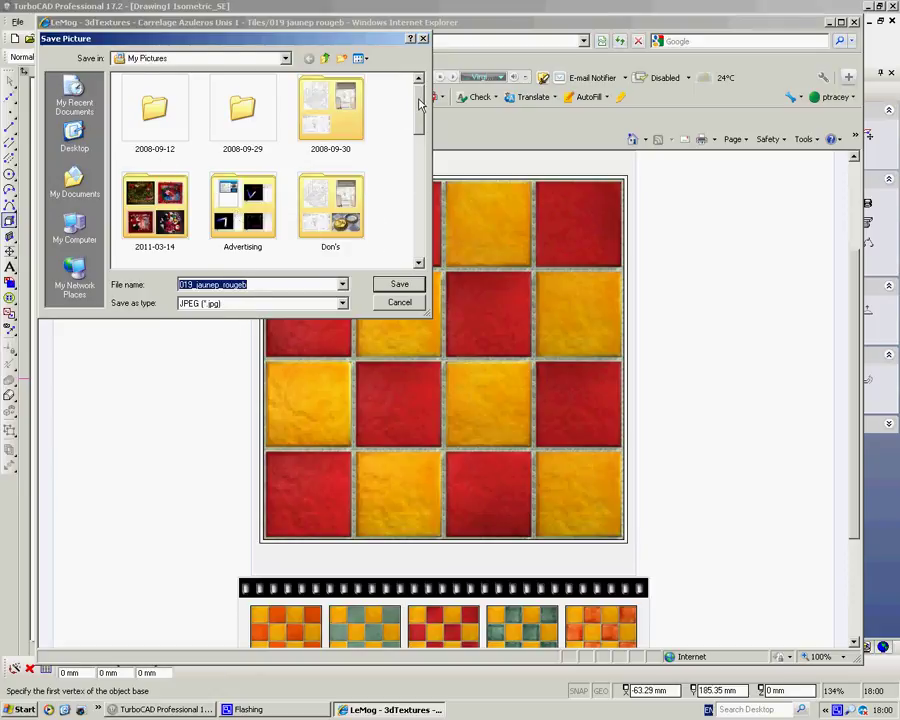
scroll(420, 104, down, 2)
double_click(241, 168)
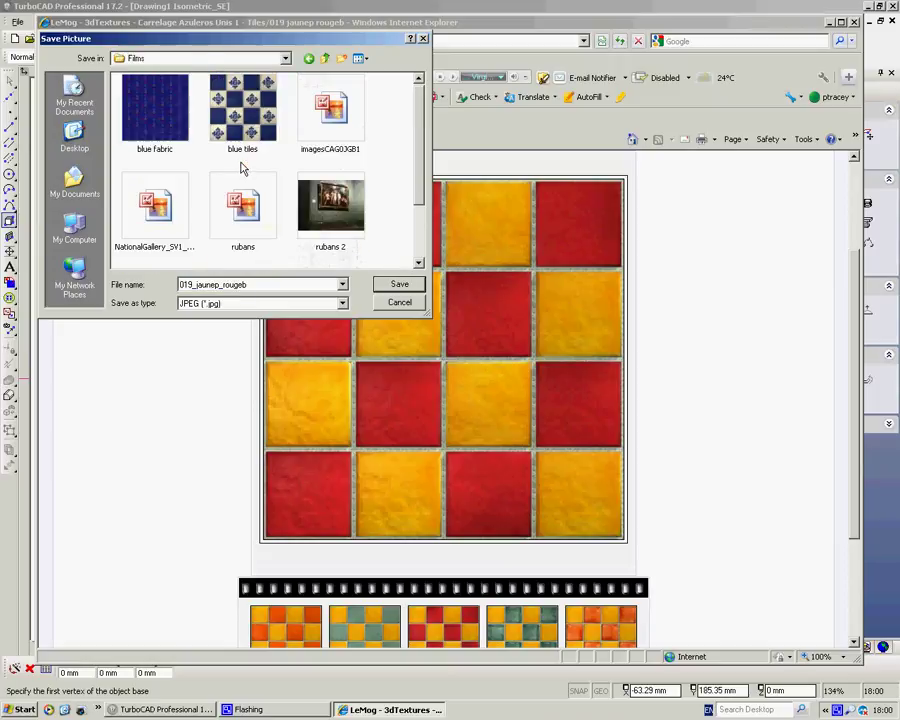
double_click(256, 285)
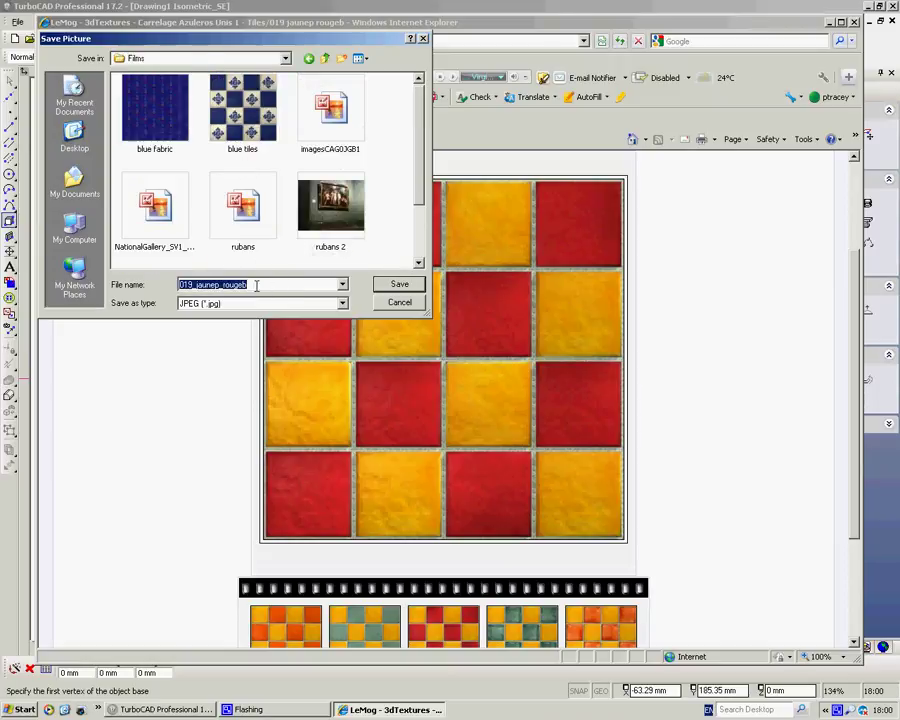
text(tile red and yellow)
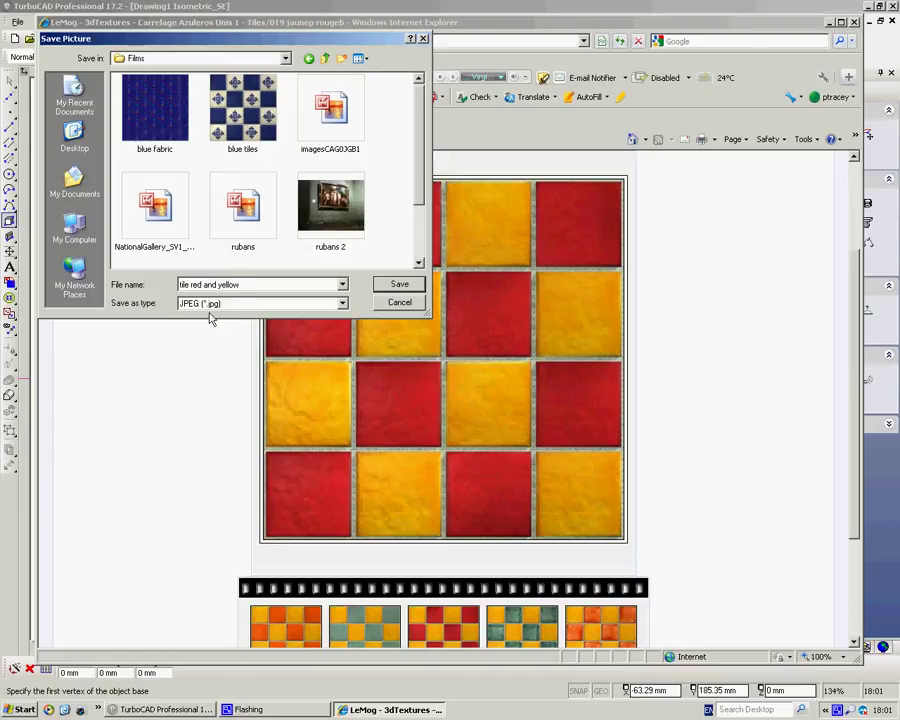
click(399, 284)
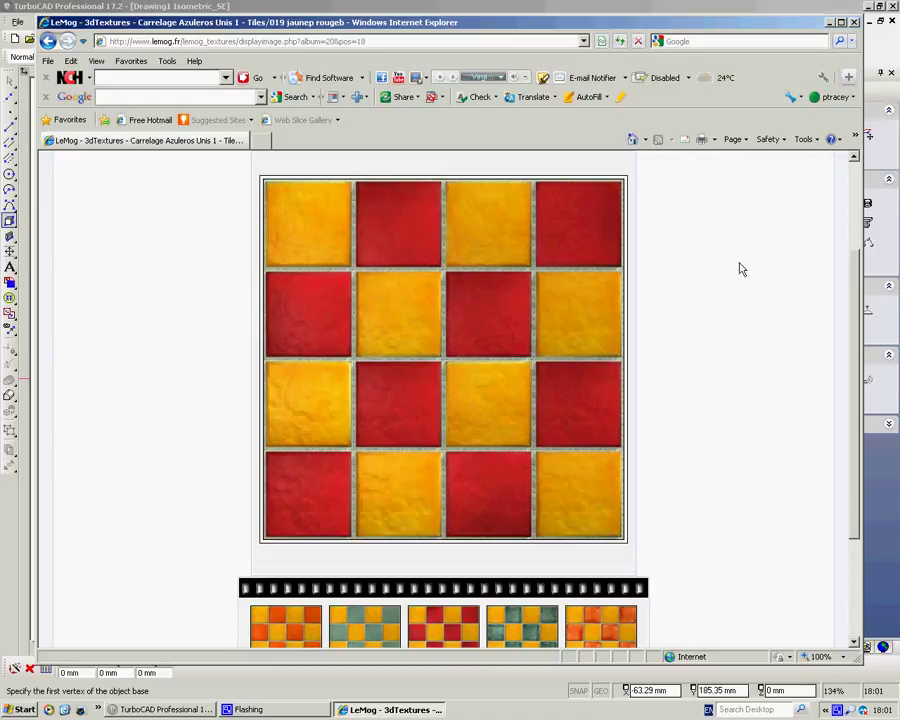
click(829, 23)
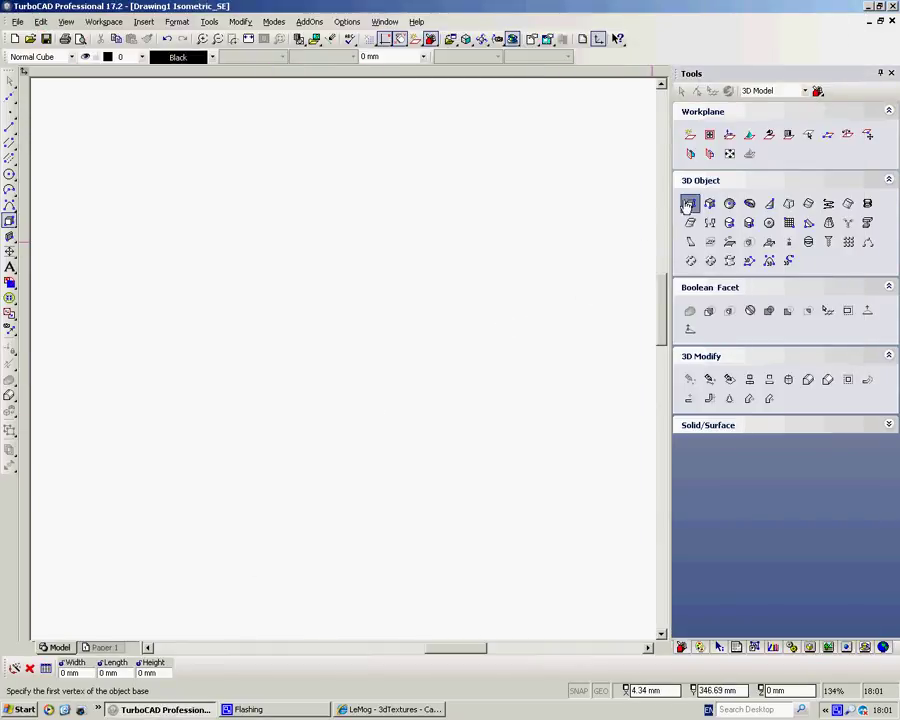
Step: Draw a 100 × 100 × 4 mm box and display it in wireframe
click(109, 390)
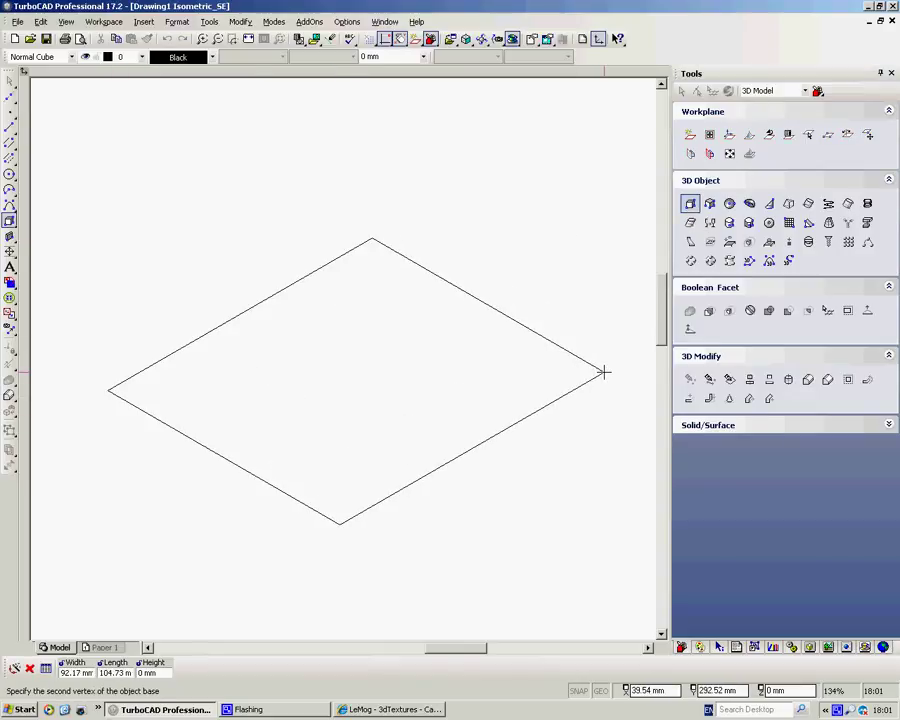
key(Tab)
text(100)
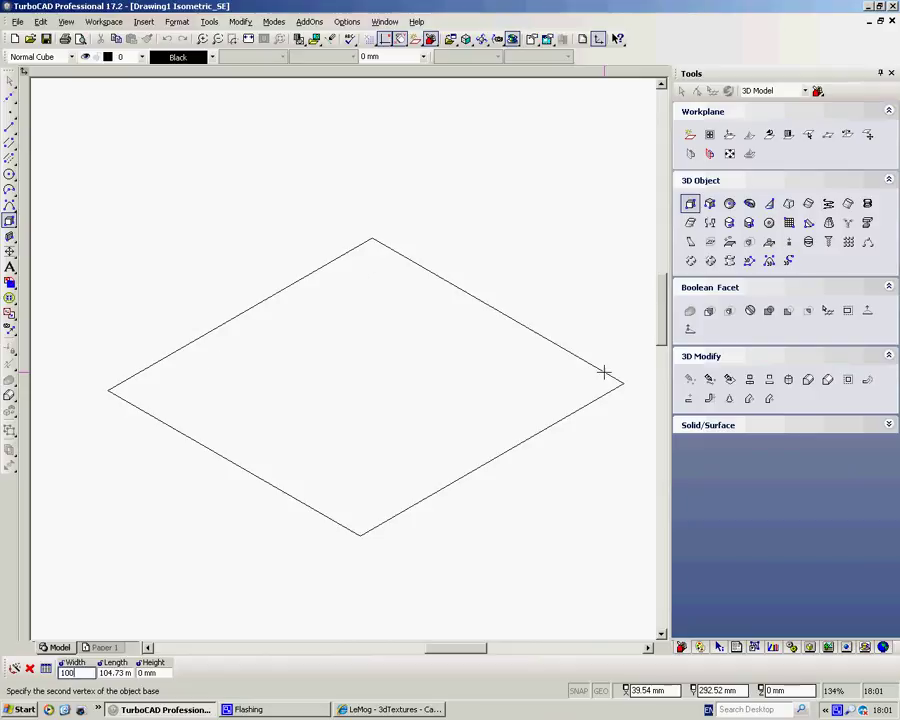
key(Tab)
text(100)
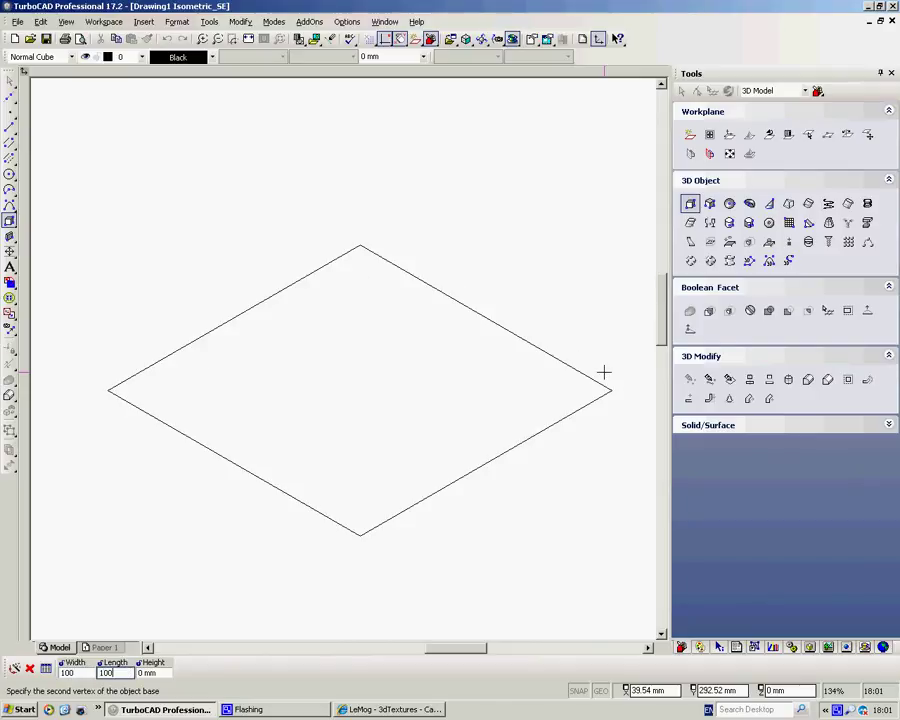
key(Tab)
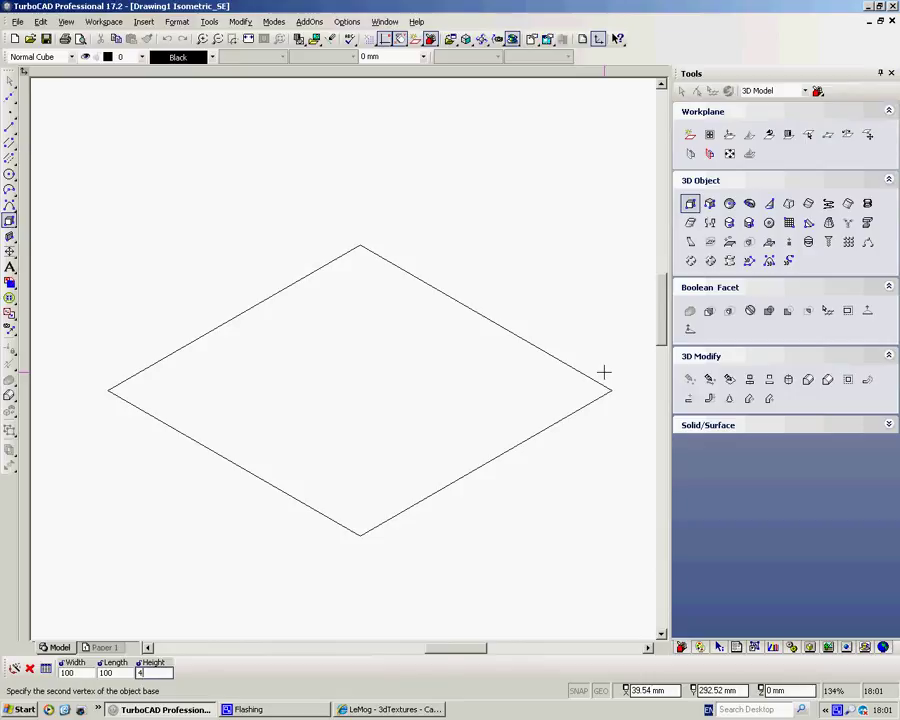
text(4)
key(Return)
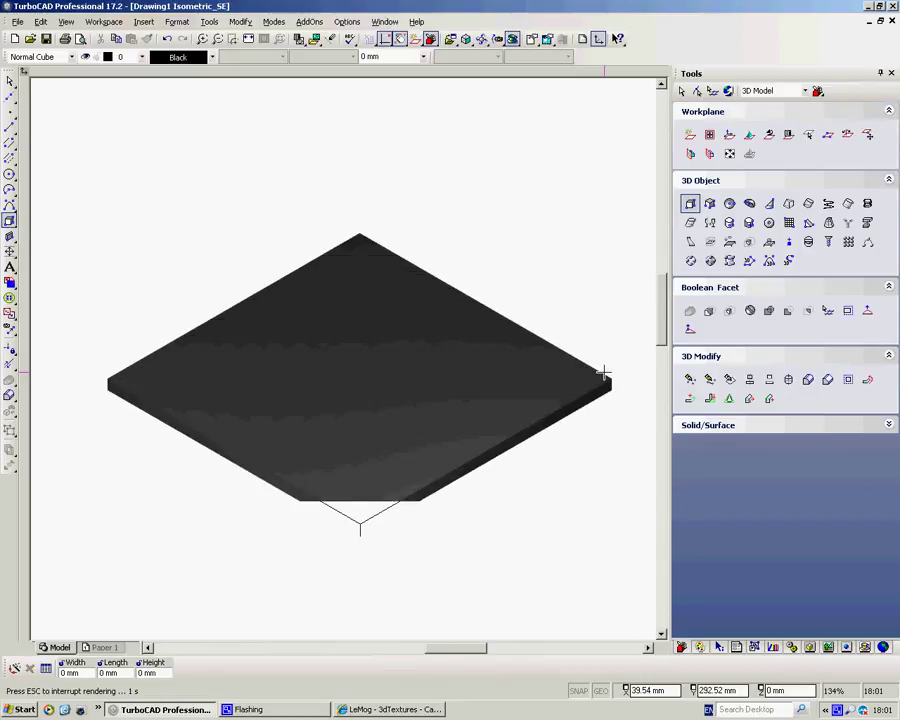
click(513, 39)
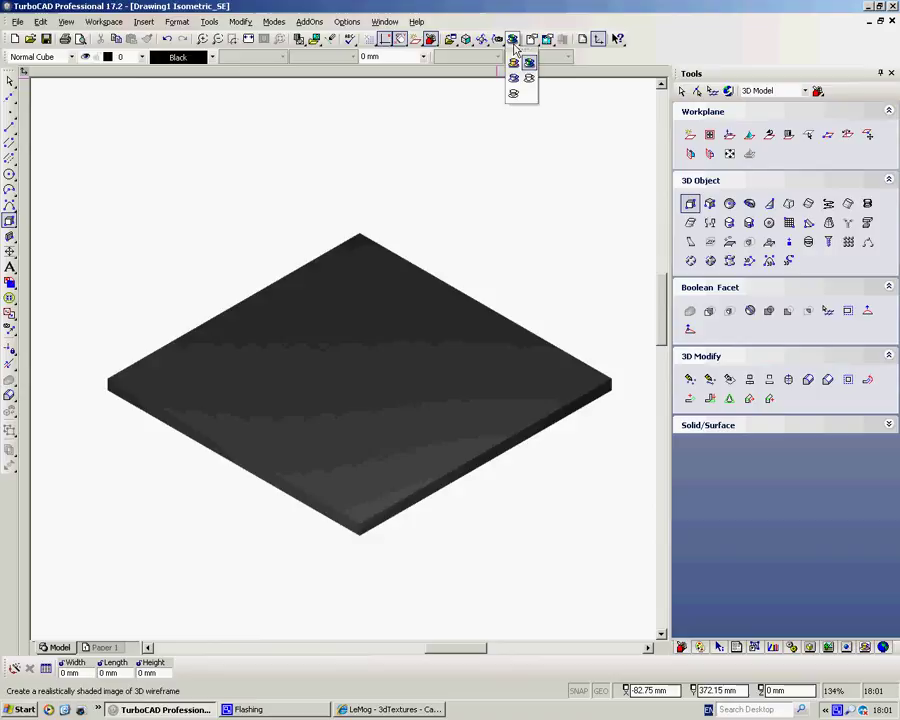
click(514, 93)
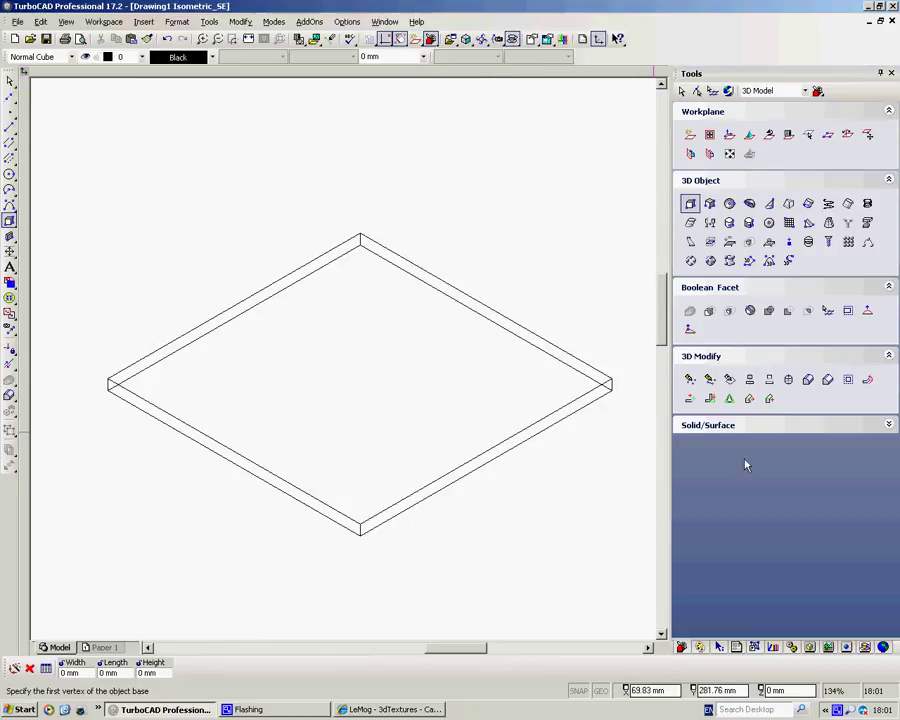
Step: Fillet the box's four top edges with a 1 mm Fillet Edge
click(808, 379)
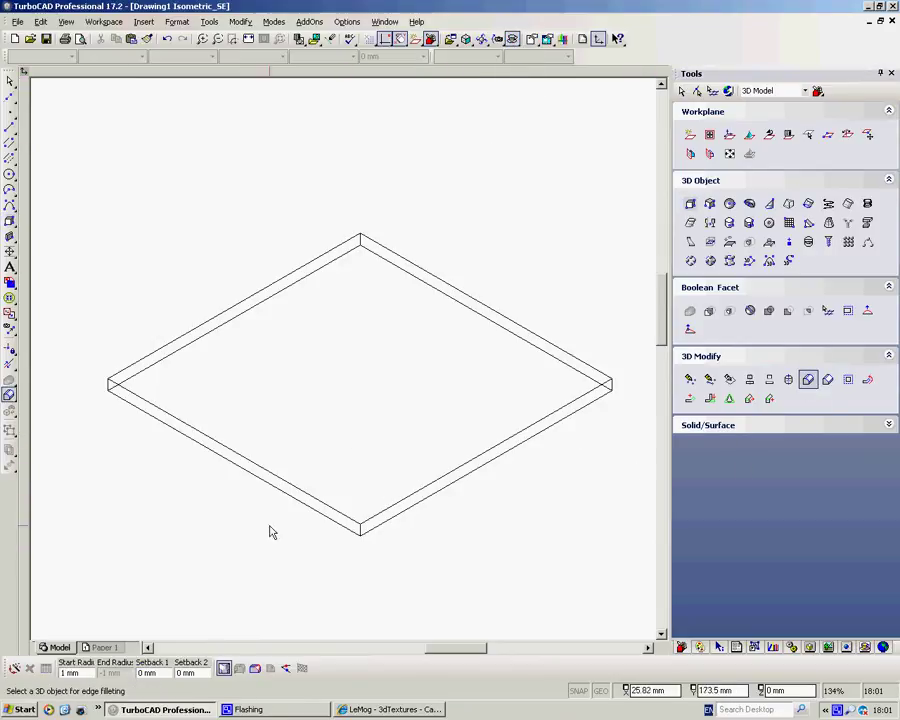
click(458, 474)
click(487, 457)
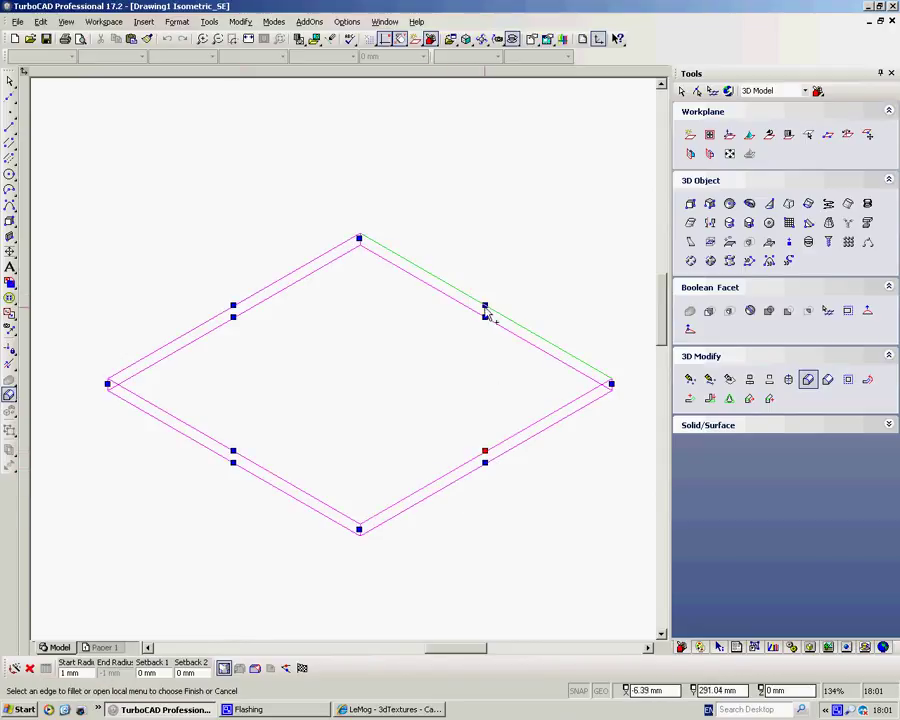
click(488, 312)
click(237, 457)
click(234, 311)
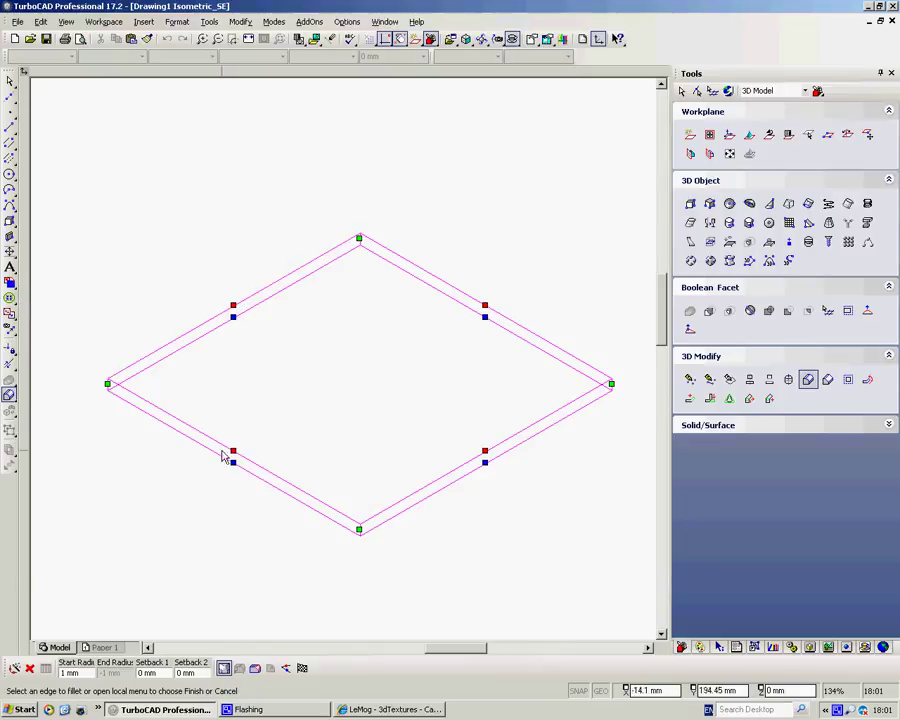
click(301, 668)
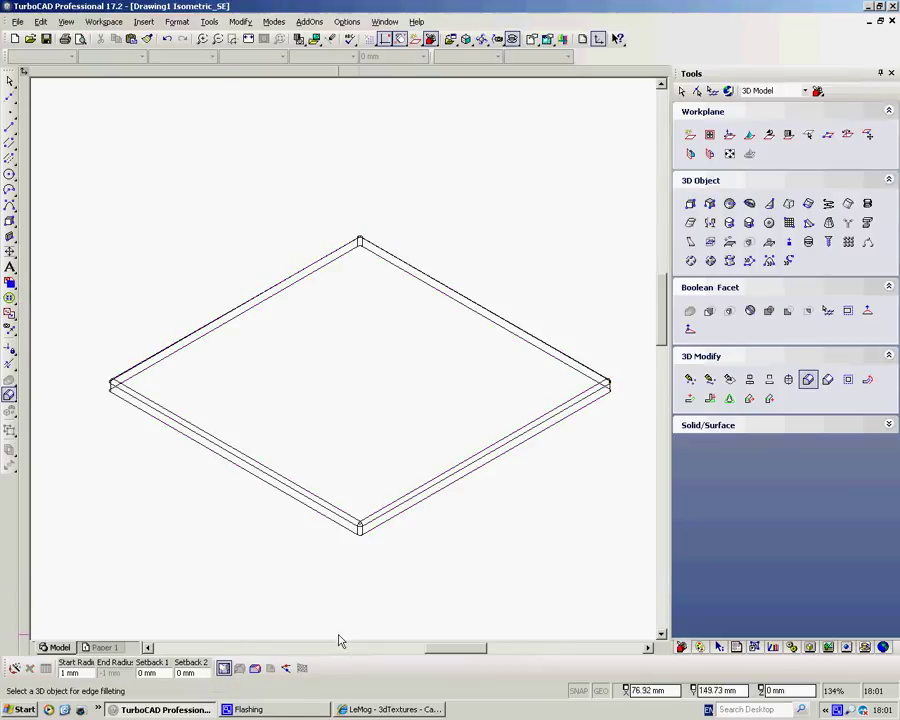
Step: Open the Material Editor from the materials palette and choose the Tiles category
click(811, 648)
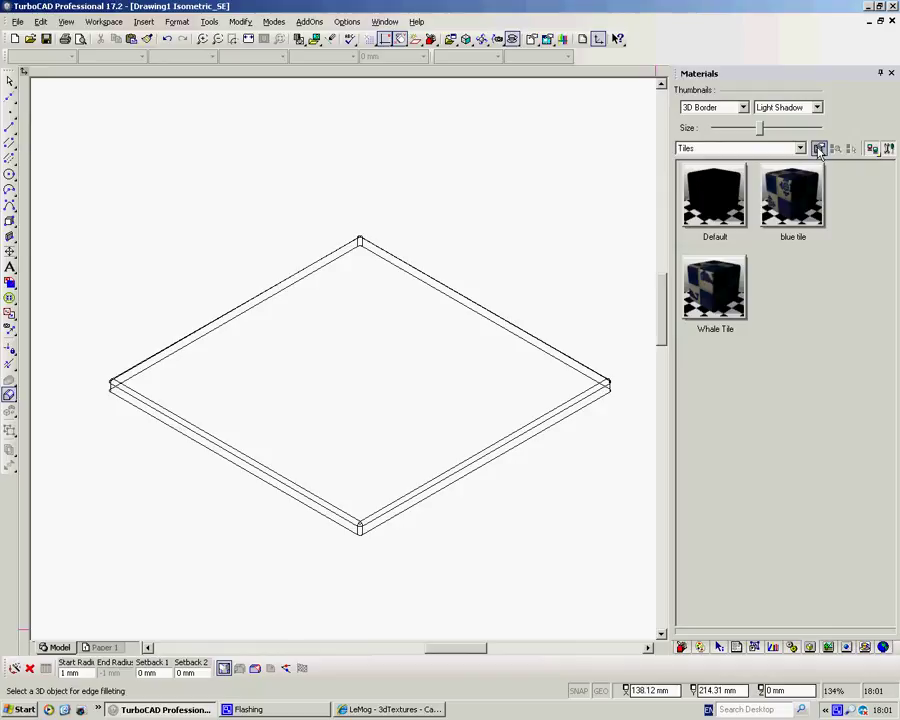
click(819, 149)
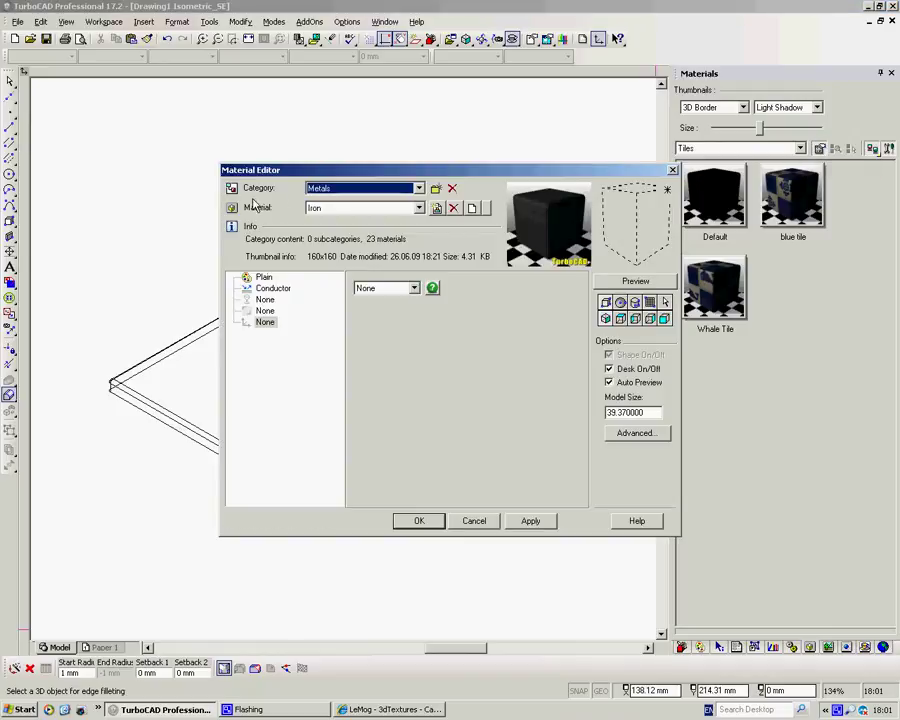
click(419, 189)
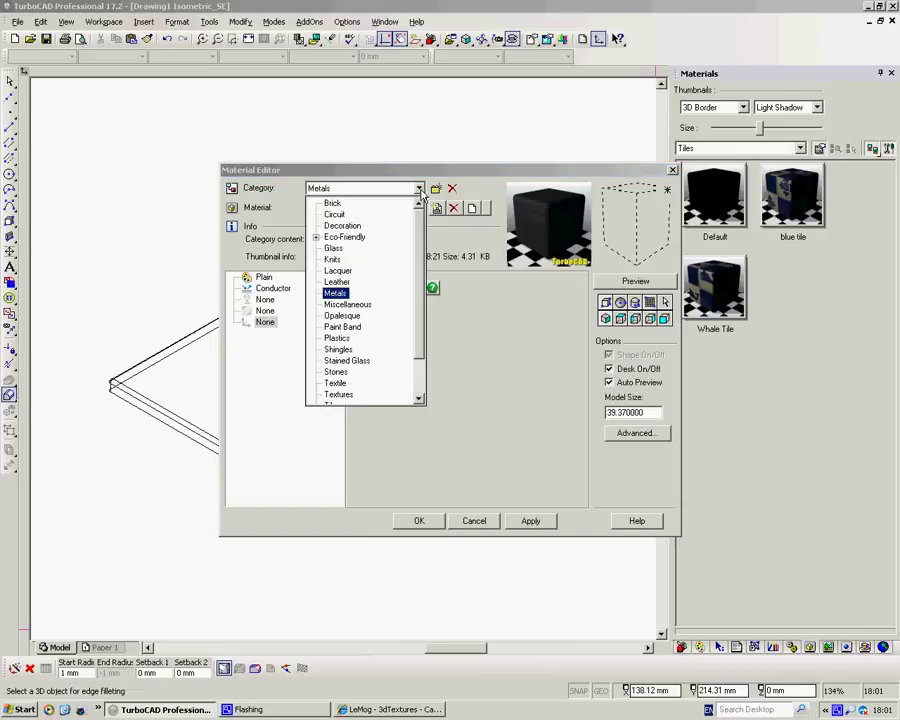
scroll(372, 348, down, 2)
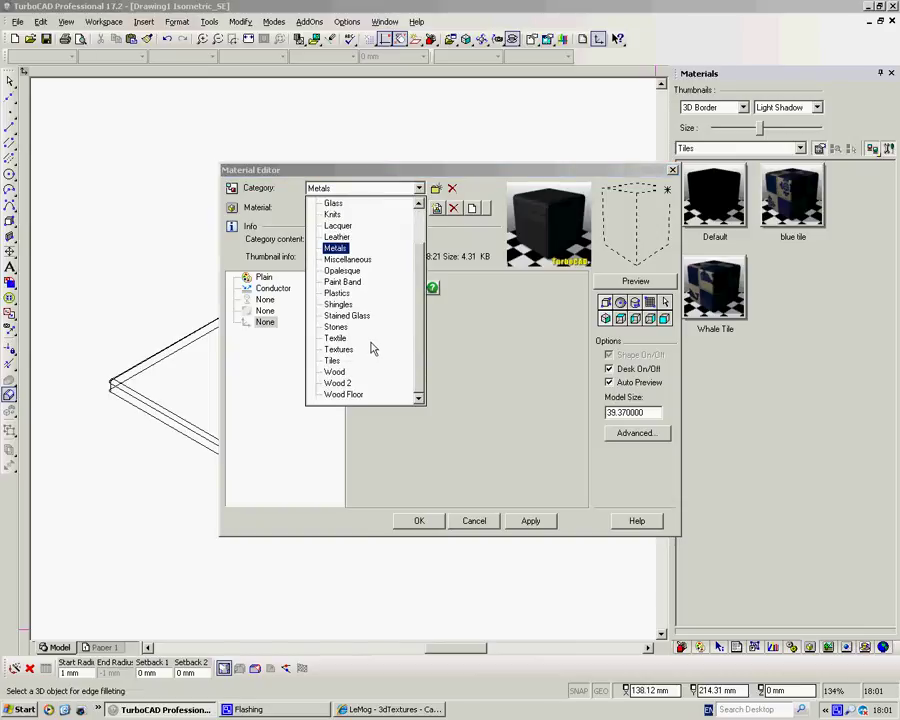
click(332, 361)
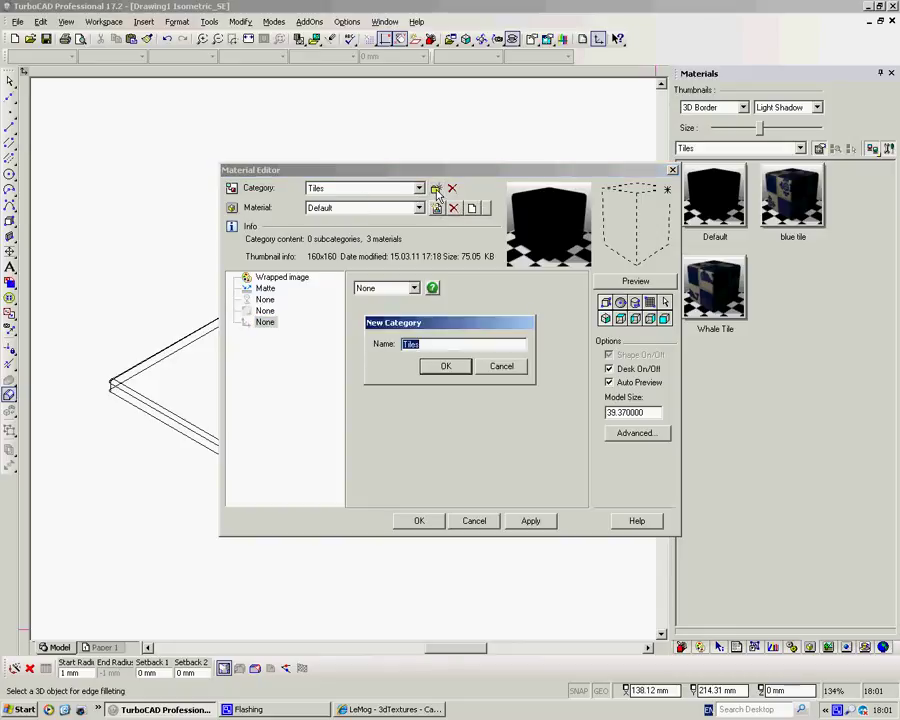
Step: Cancel the New Category prompt and start a new material named 'red and yellow'
click(503, 369)
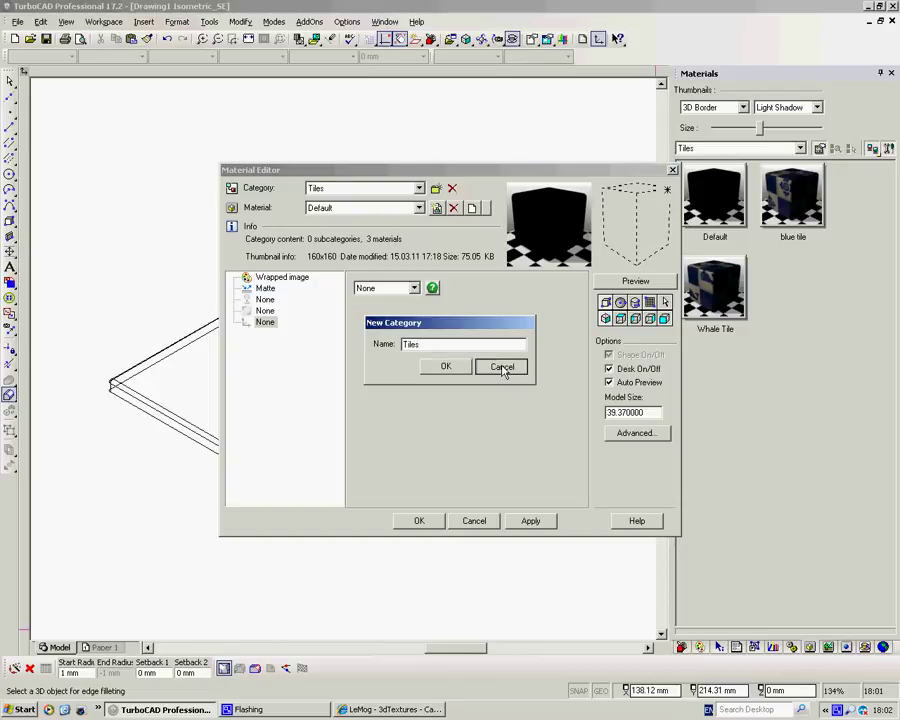
click(436, 208)
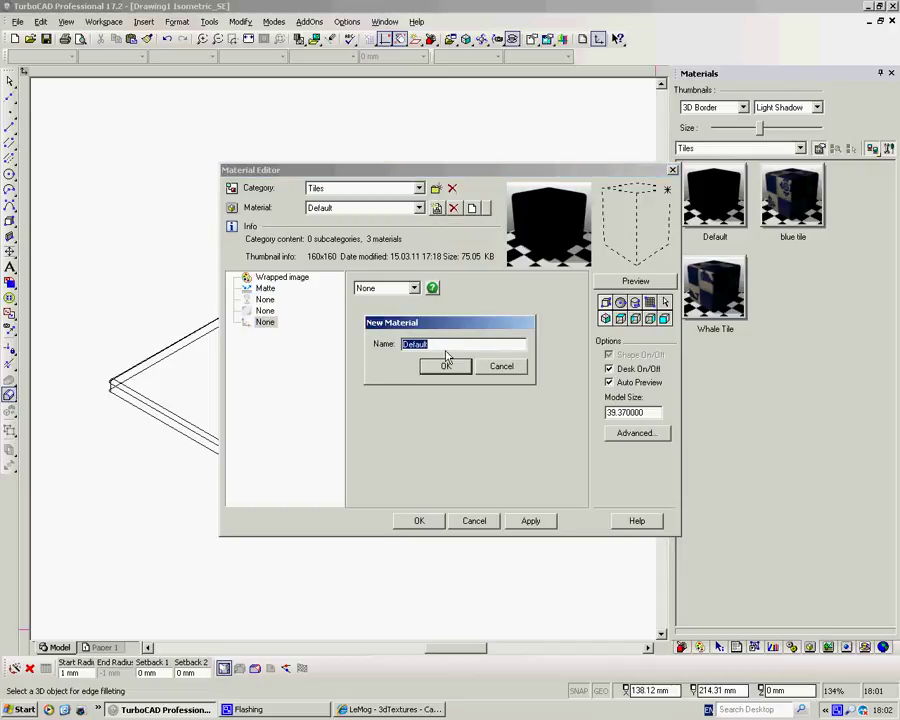
text(red and yellow)
Step: Confirm the new material and keep its layer's texture type as Wrapped image
click(447, 366)
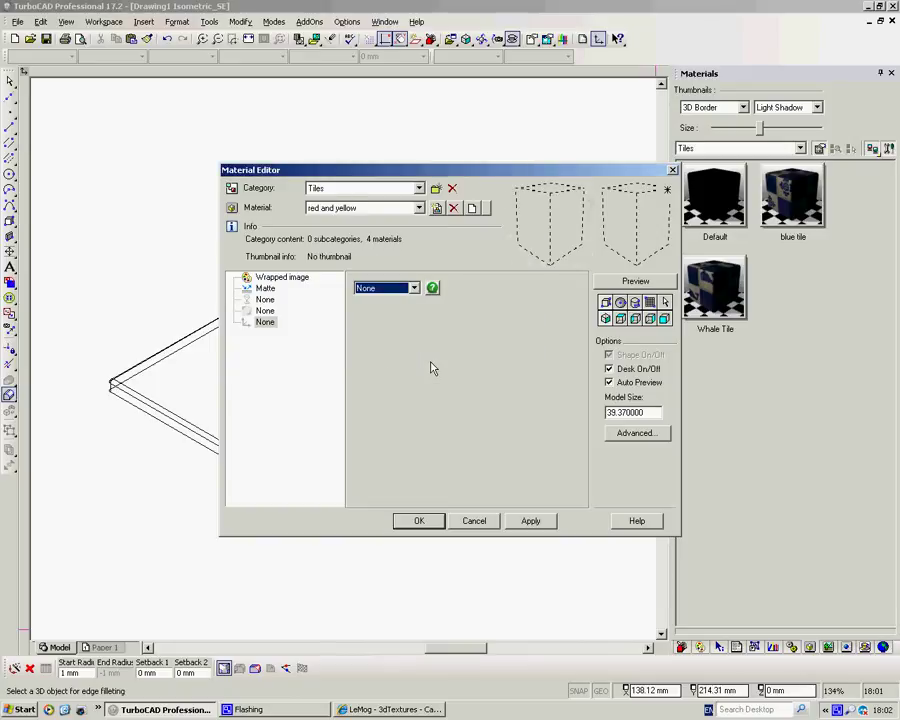
click(280, 277)
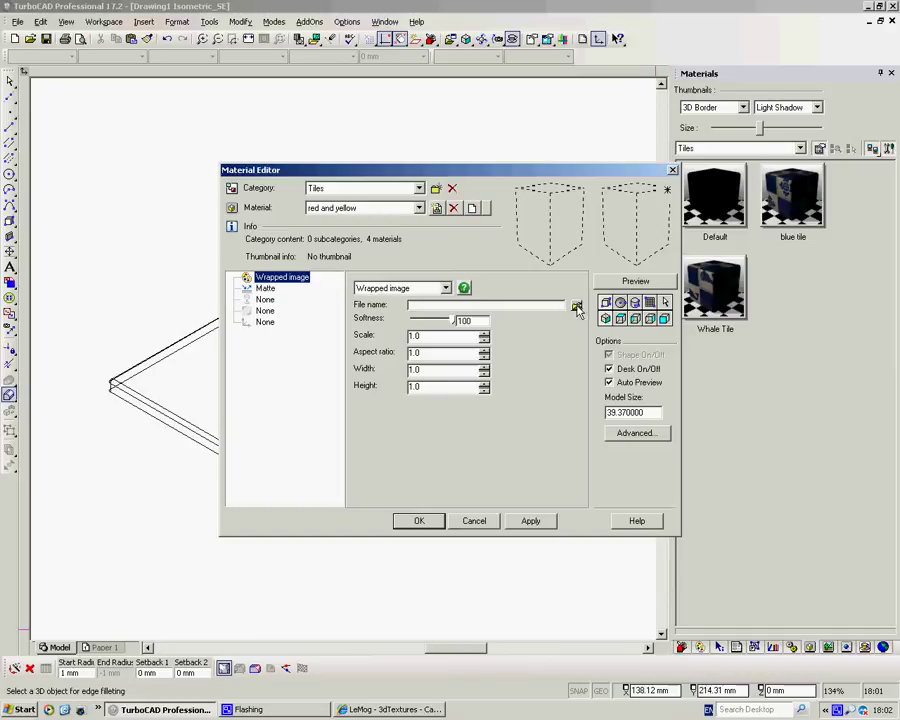
click(446, 289)
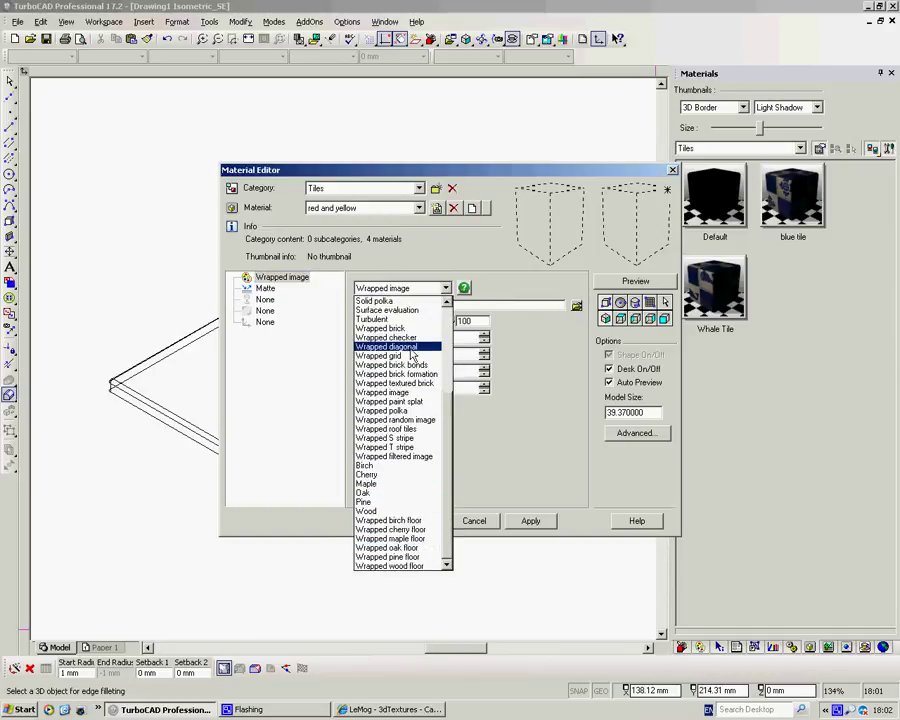
click(501, 290)
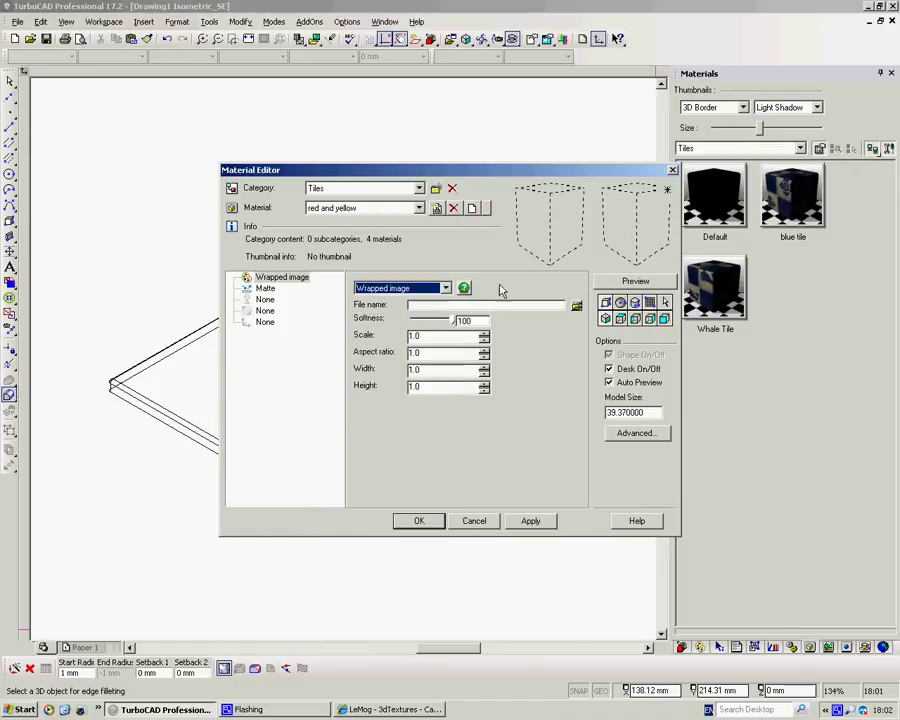
Step: Load the 'tile red and yellow' JPEG as the wrapped image's file
click(576, 305)
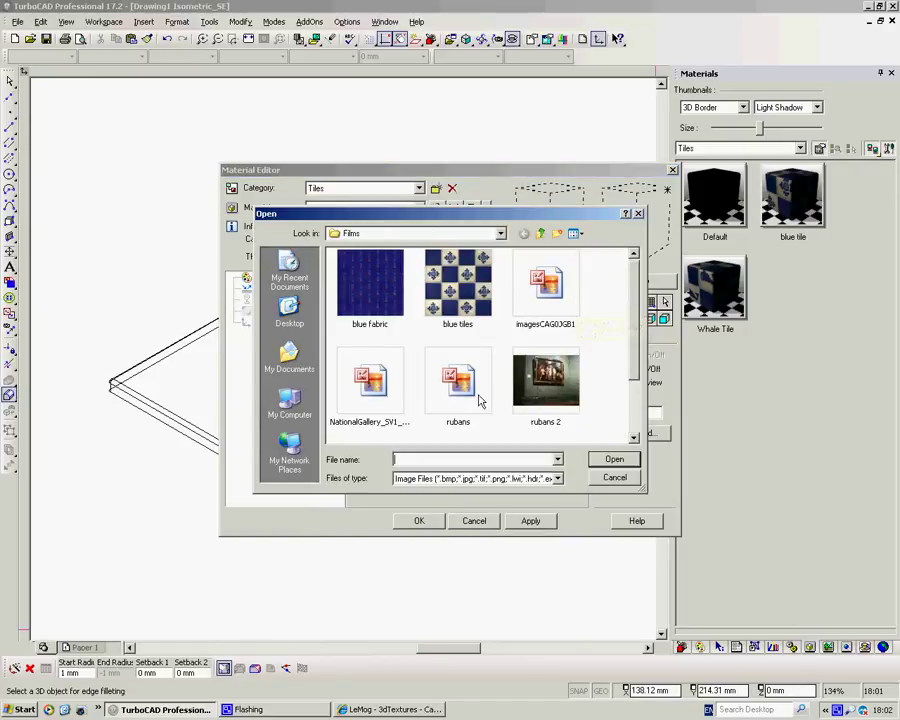
scroll(637, 330, down, 3)
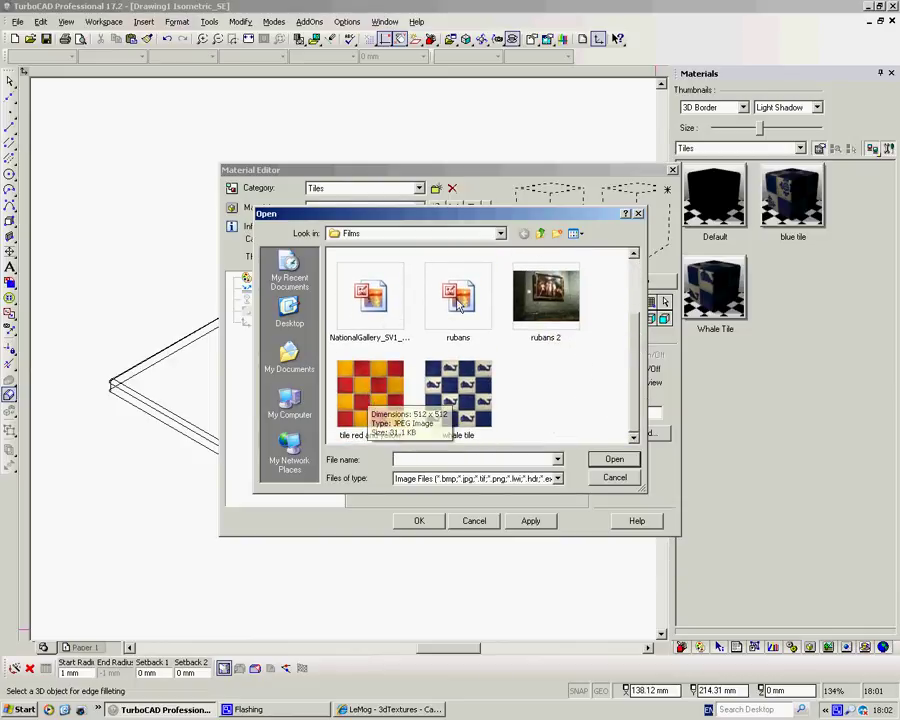
double_click(372, 397)
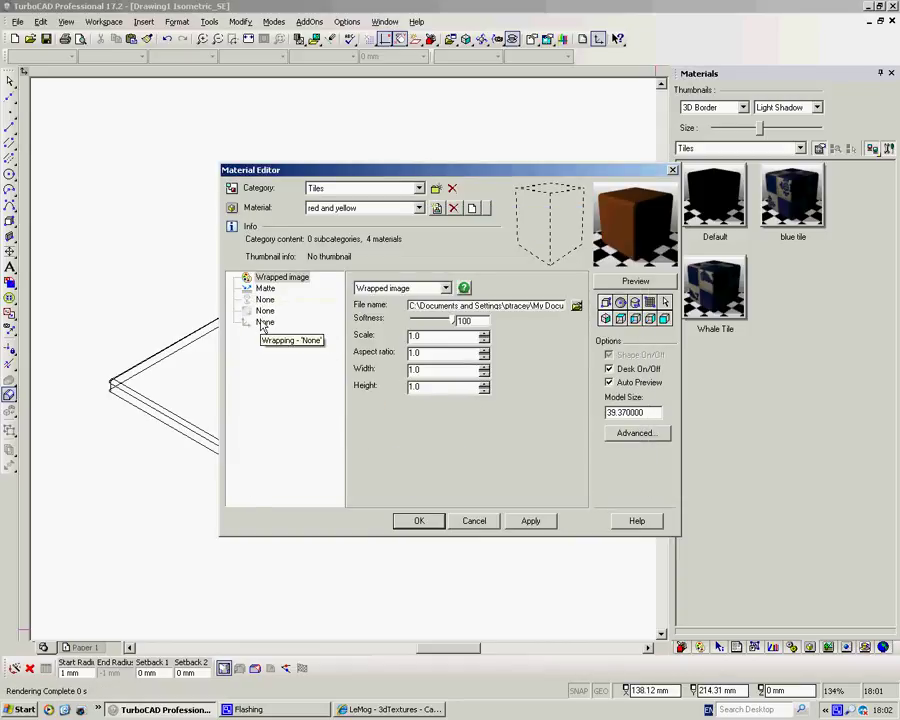
Step: Set the unset mapping slot to UV mapping
click(263, 323)
click(413, 288)
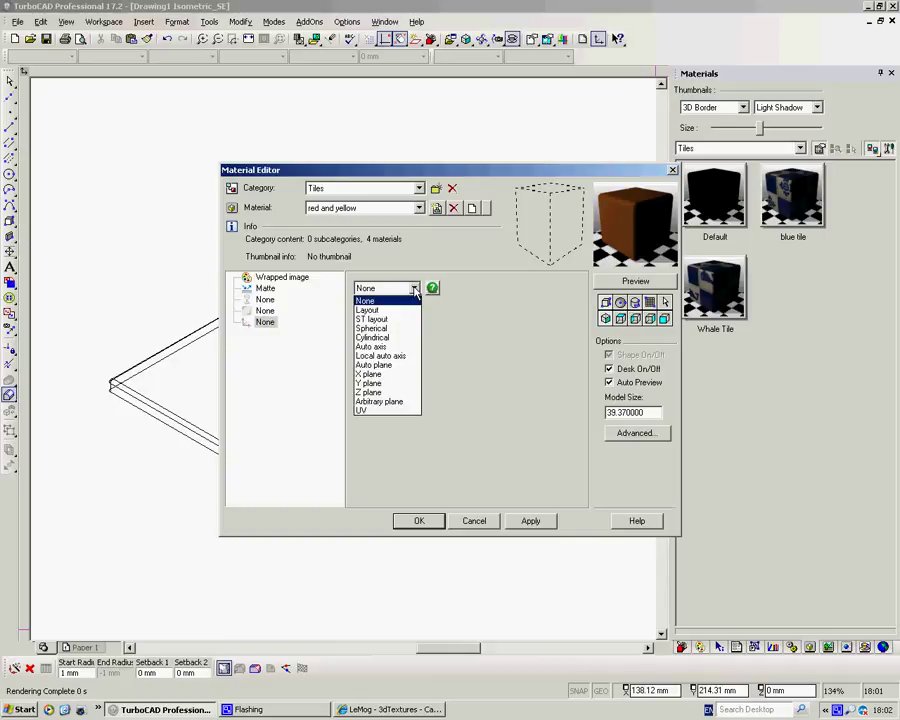
click(366, 410)
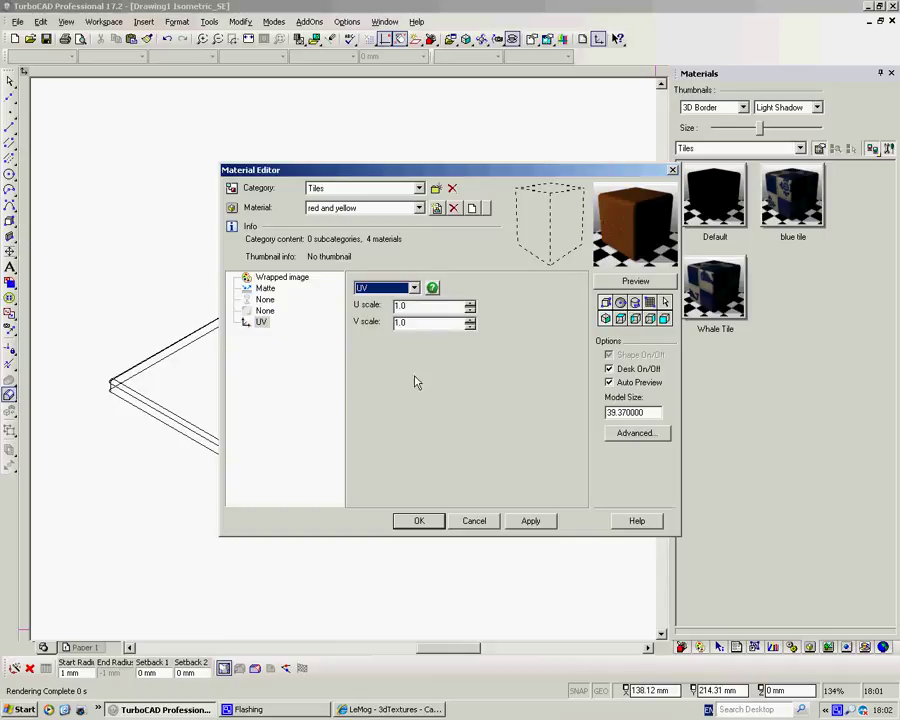
Step: Set U and V scale to 50 and save the material
key(Tab)
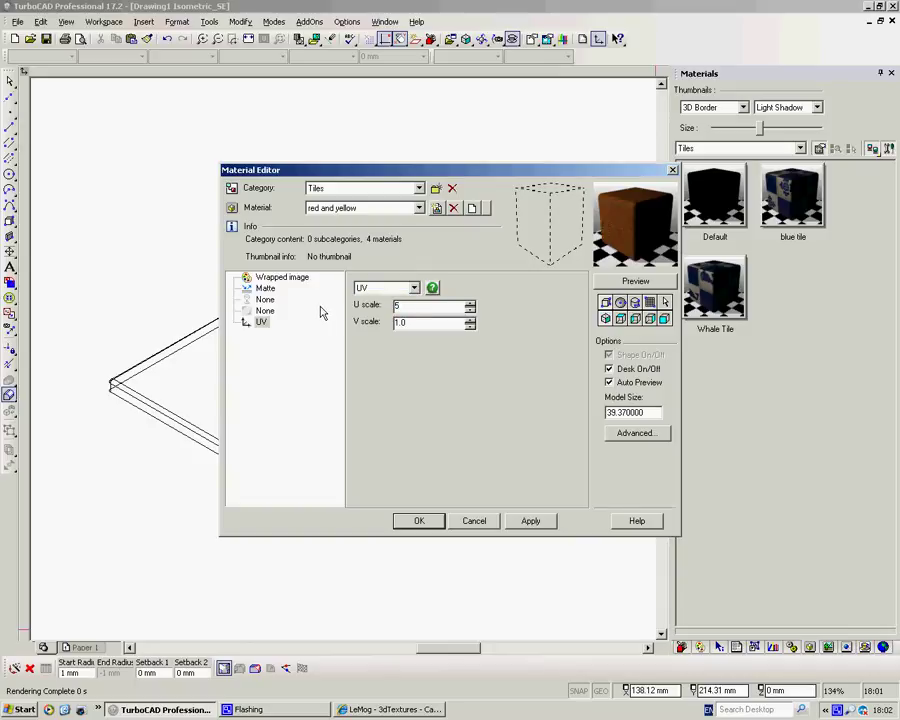
text(50)
key(Tab)
text(50)
key(Tab)
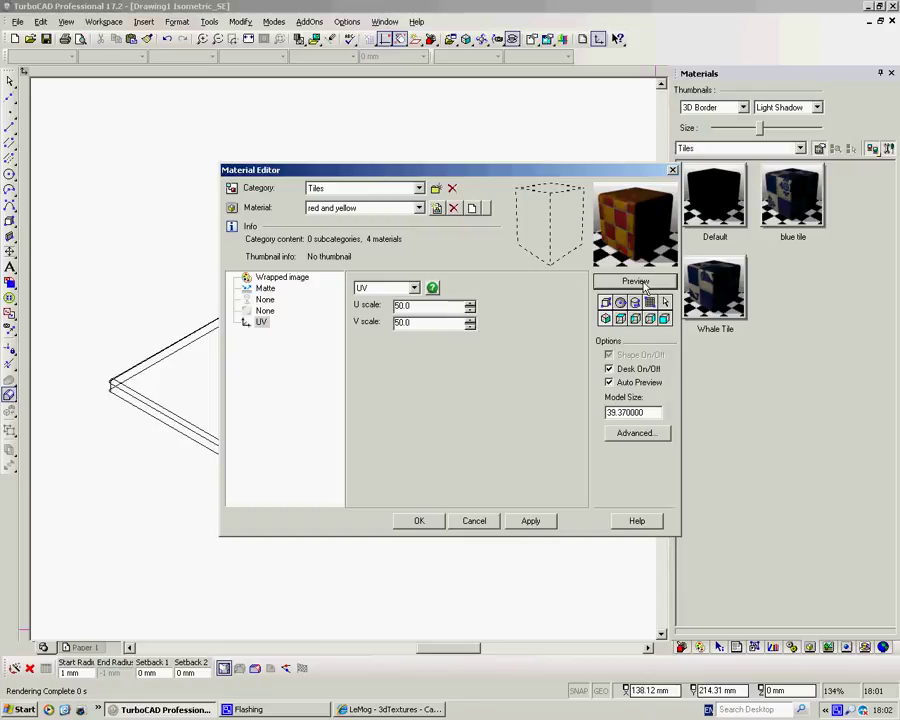
click(419, 521)
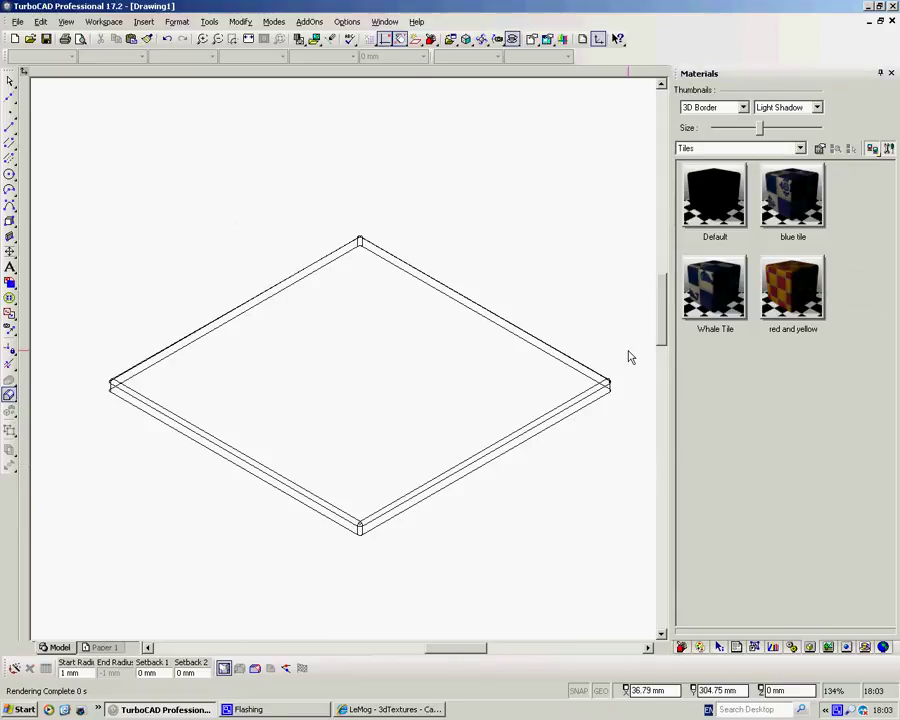
Step: Apply the red and yellow material to the 100 × 100 slab and switch to realistic render mode
key(space)
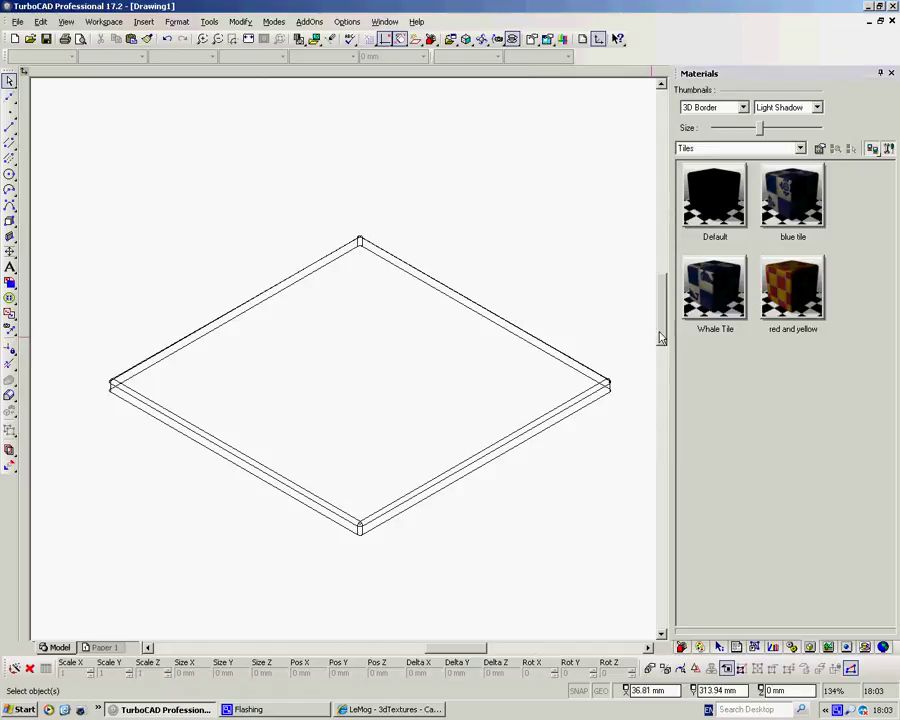
click(488, 314)
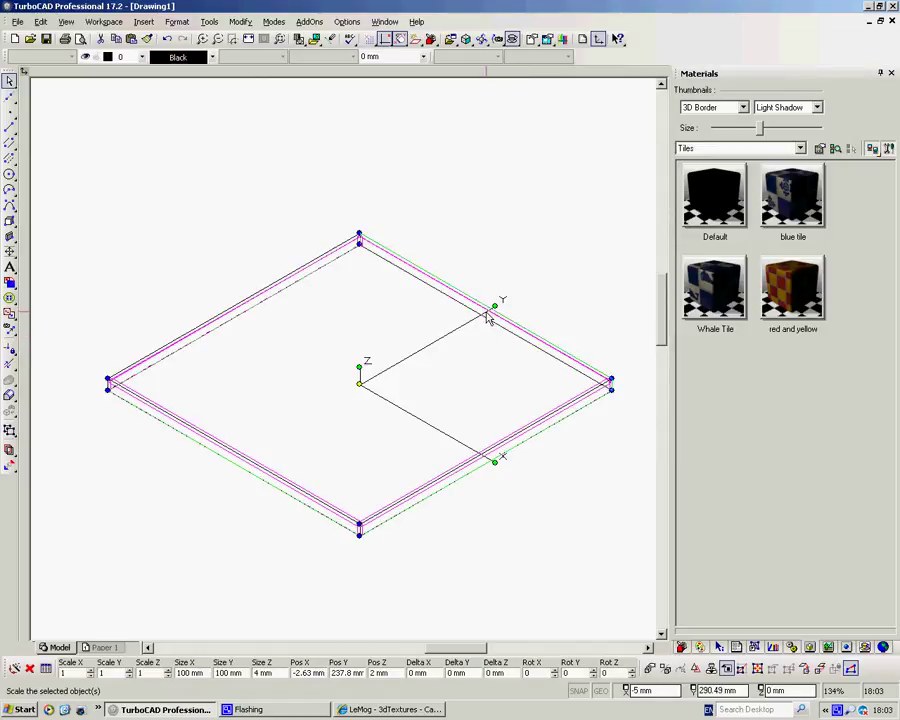
click(789, 292)
click(585, 133)
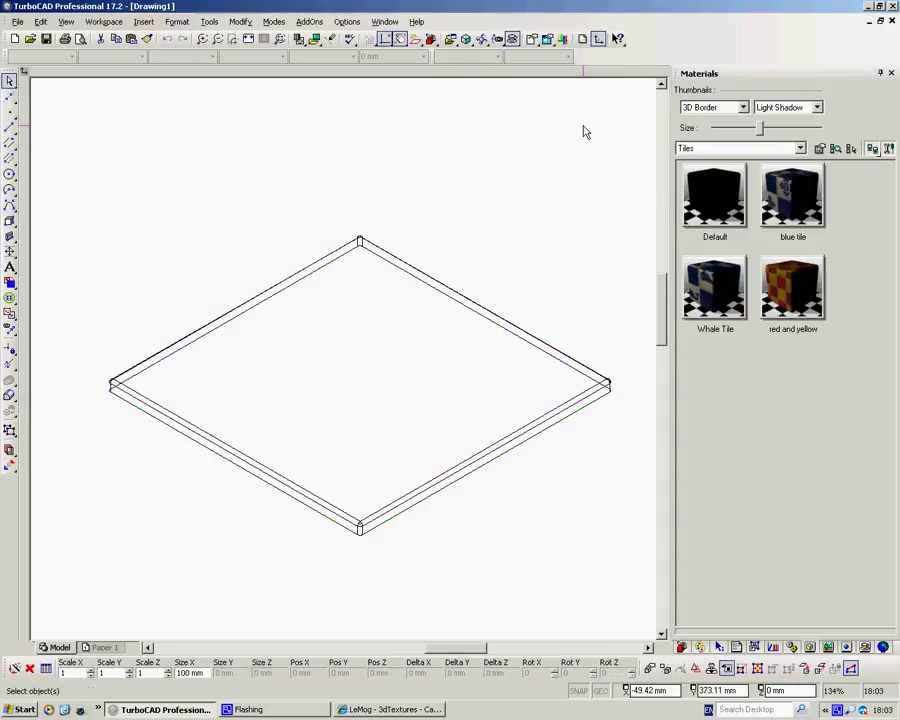
click(513, 39)
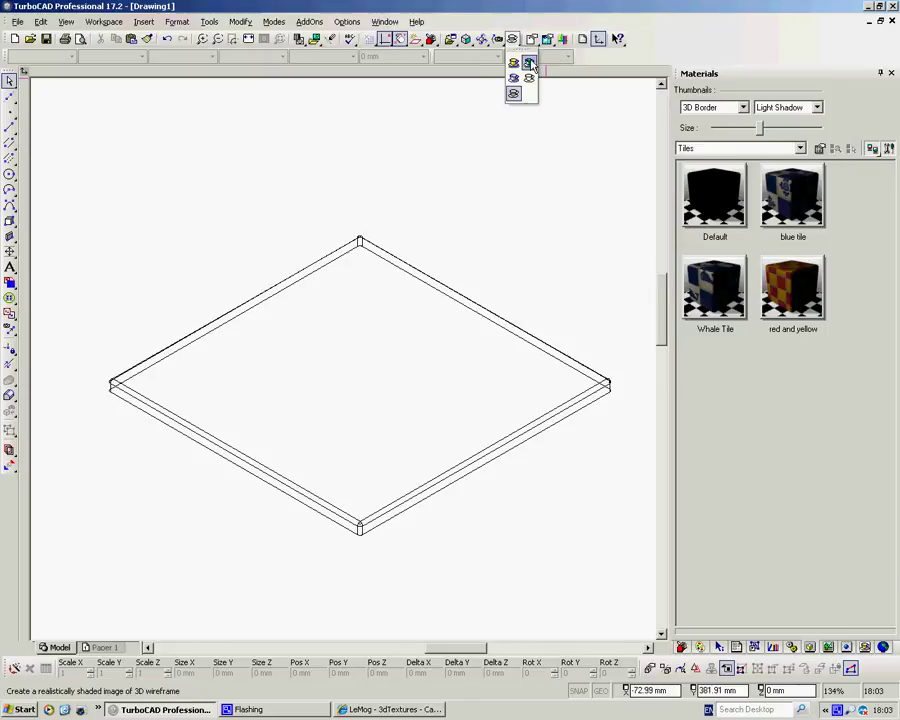
click(529, 63)
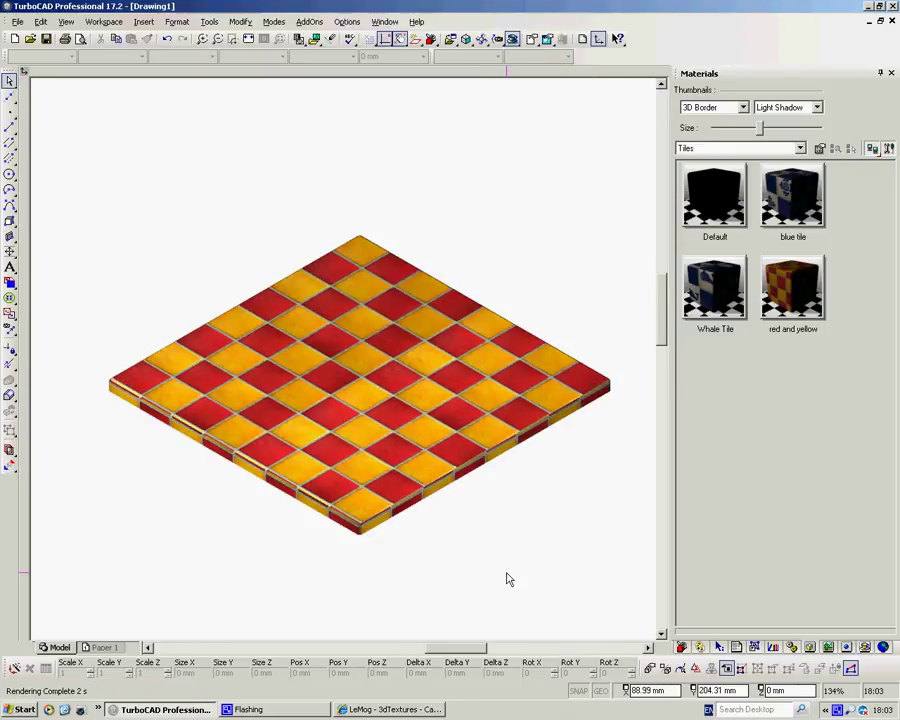
Step: Edit the red and yellow material, setting U scale and V scale to 100, and confirm
right_click(785, 288)
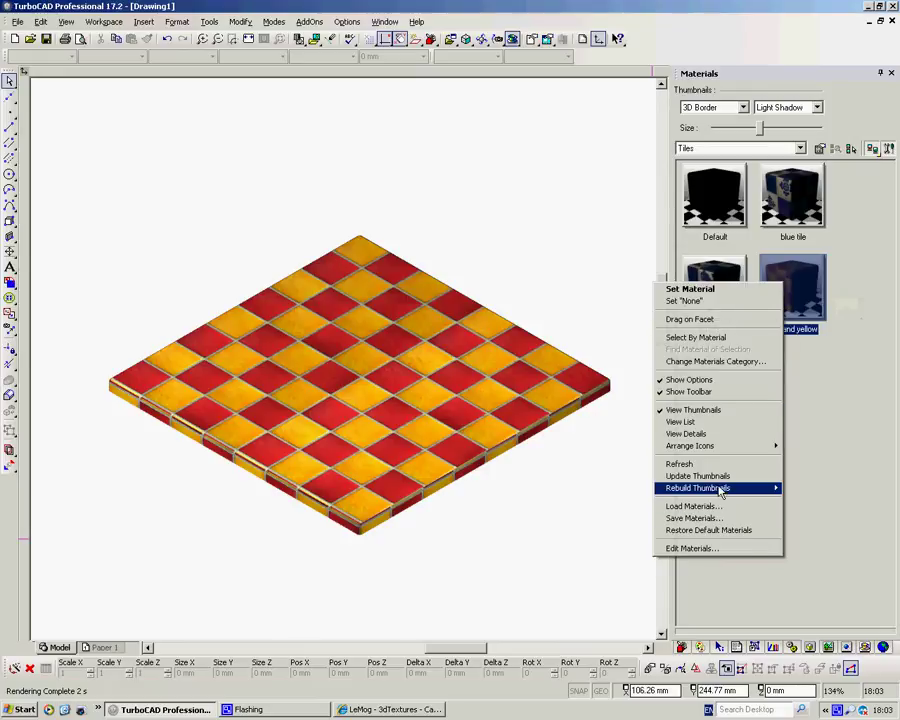
click(701, 549)
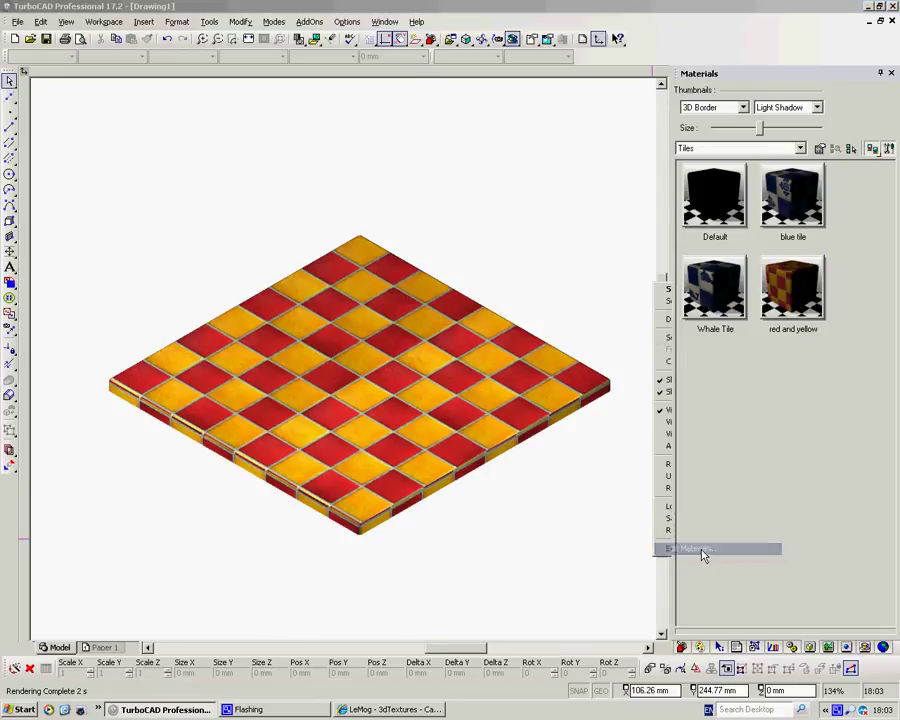
double_click(420, 313)
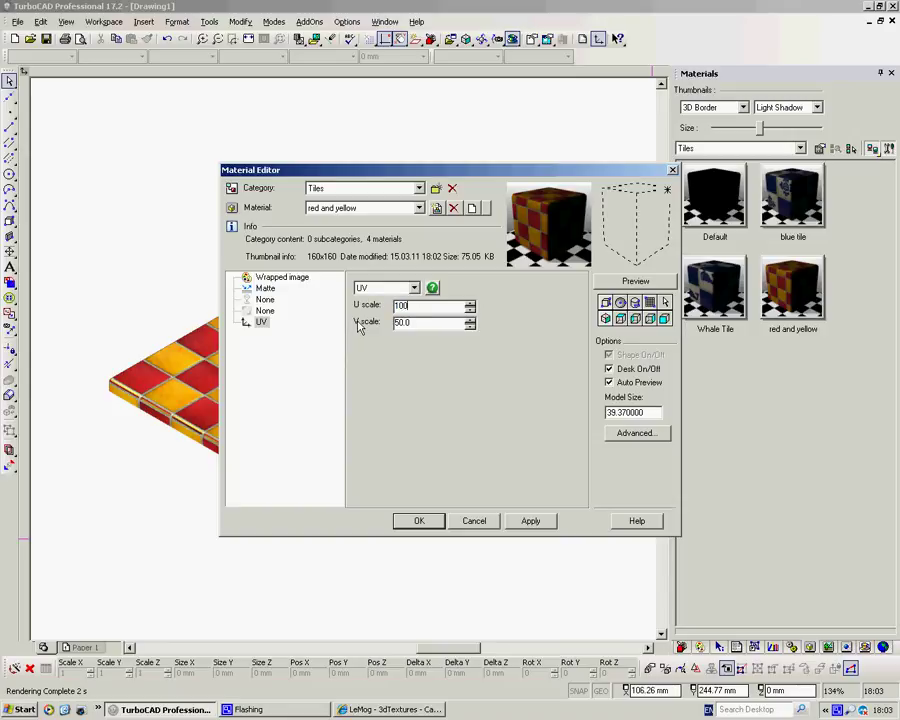
text(100)
key(Tab)
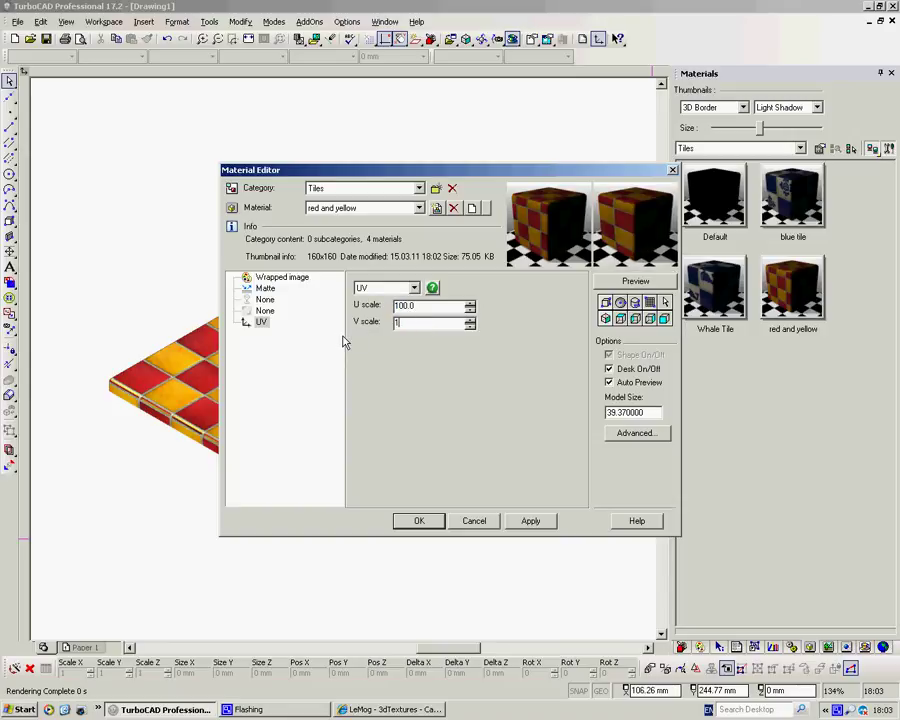
click(640, 282)
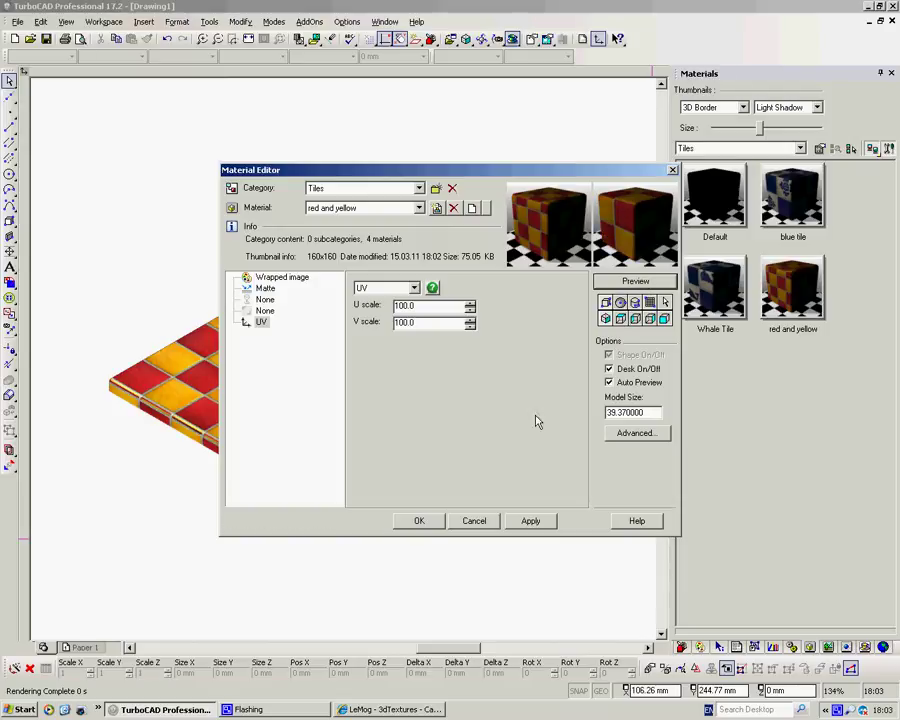
click(421, 521)
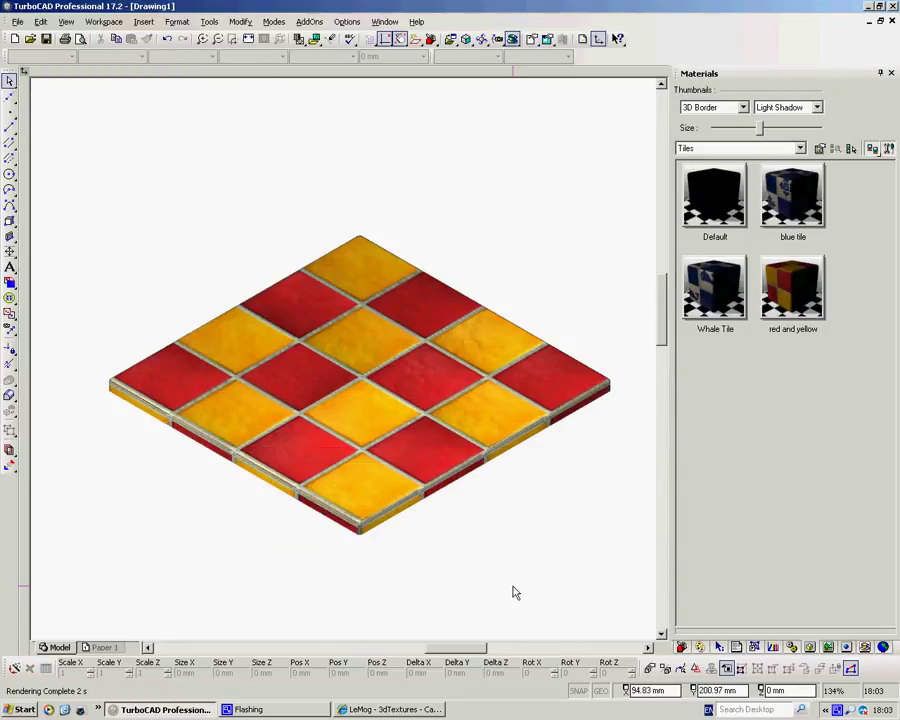
scroll(346, 364, down, 4)
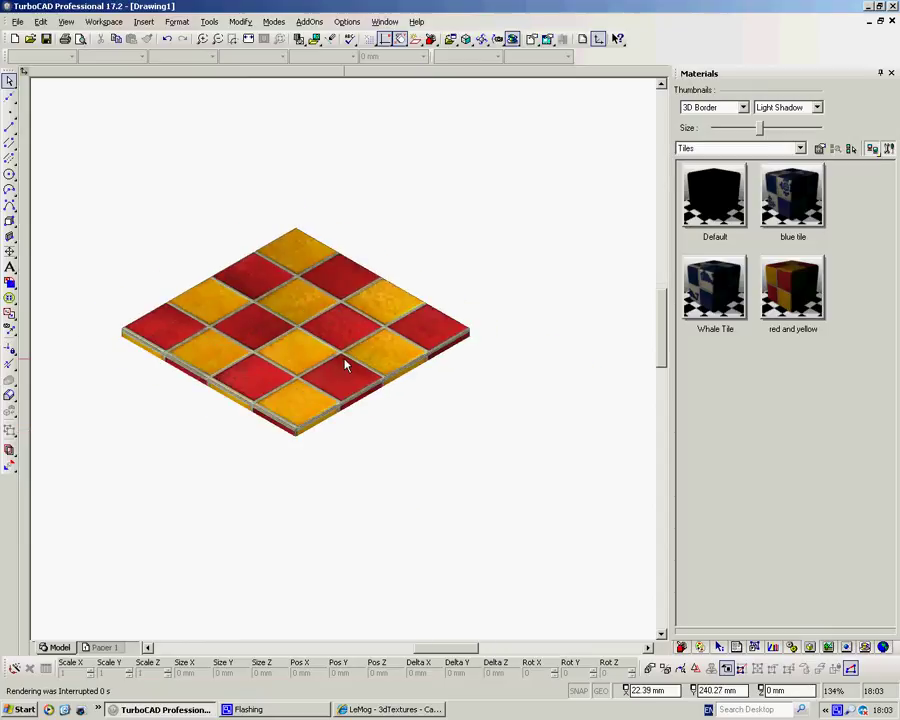
scroll(346, 364, down, 3)
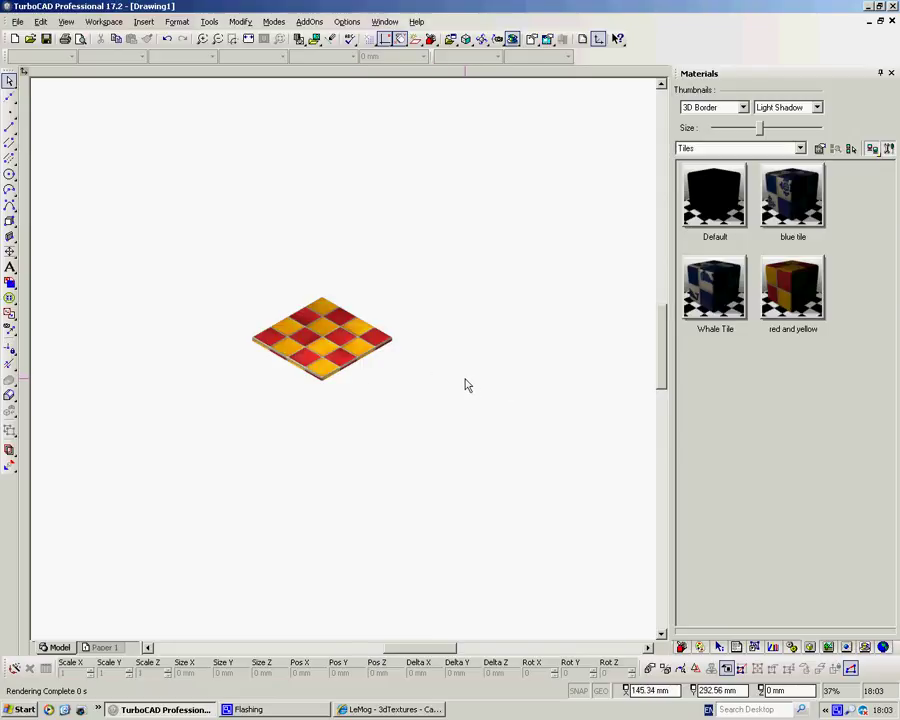
click(793, 290)
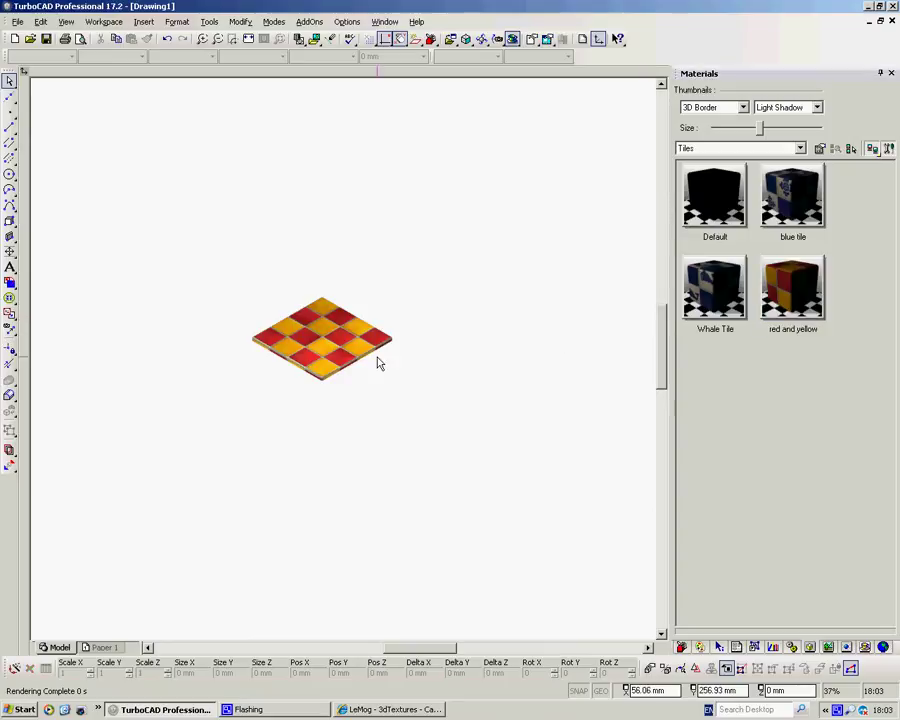
scroll(378, 362, up, 4)
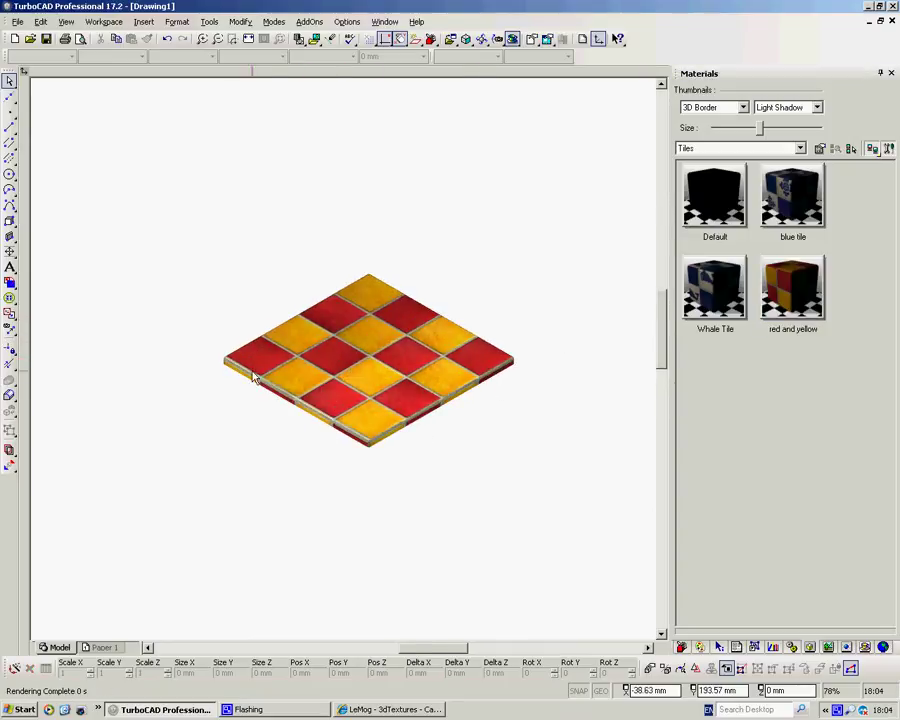